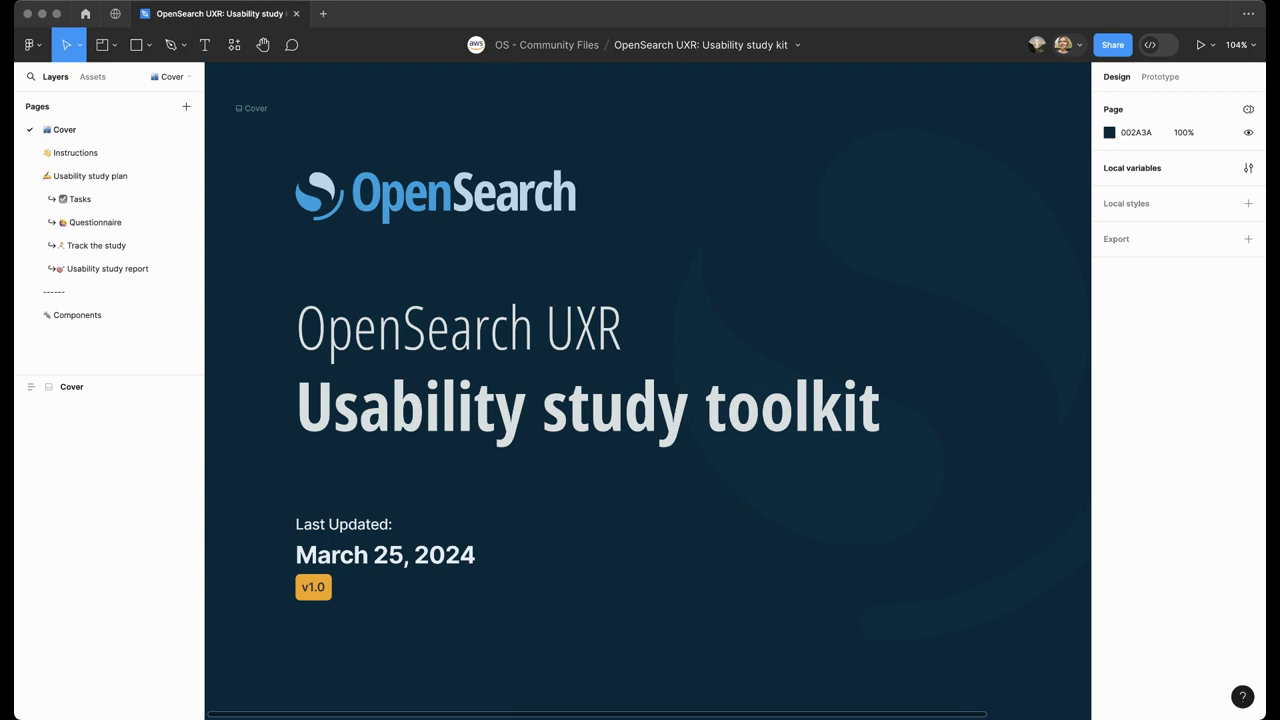
Open the Instructions page and look over the Using the toolkit steps, from describing tasks to writing a report.
left_click(75, 152)
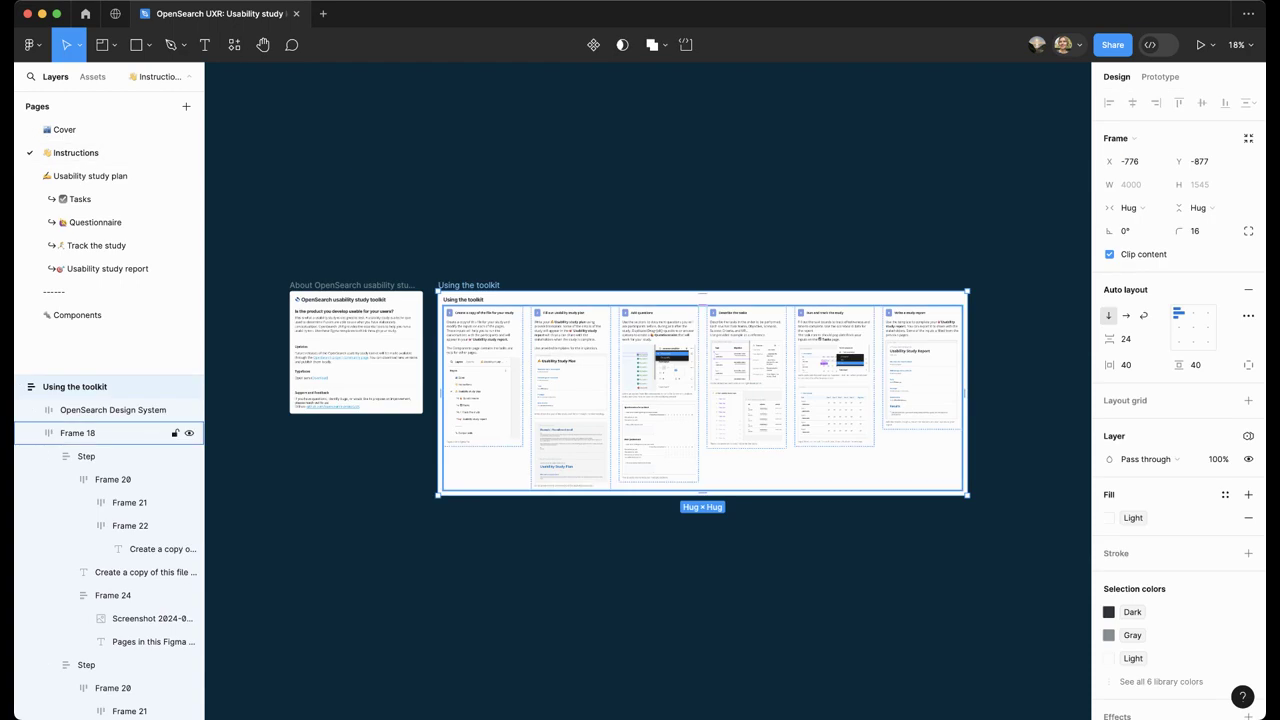
scroll(508, 319, "up", 2)
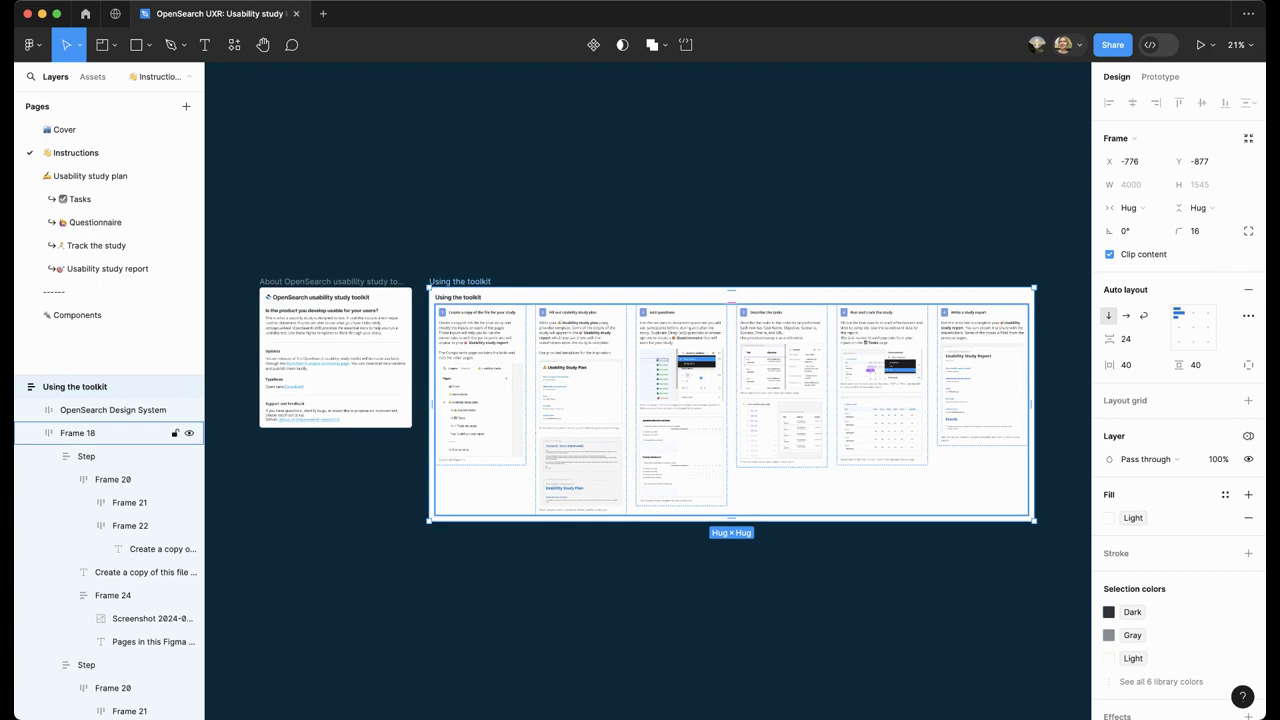
scroll(530, 314, "up", 5)
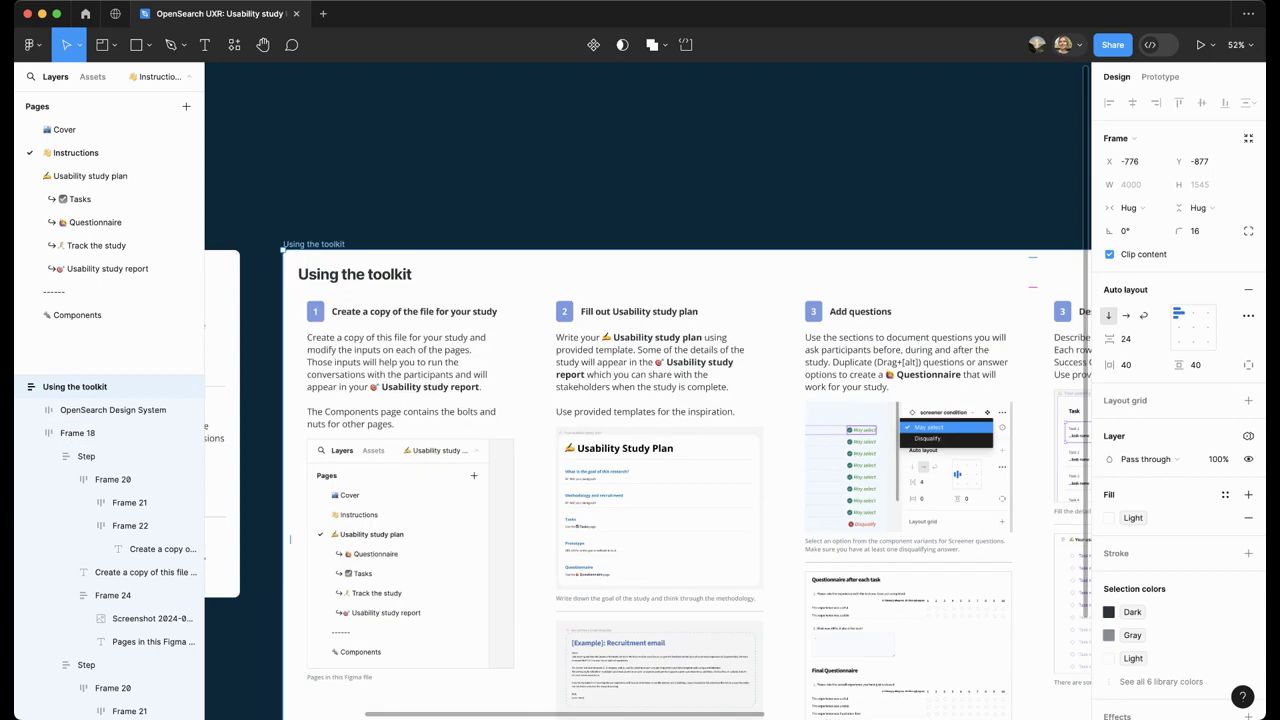
scroll(648, 390, "down", 3)
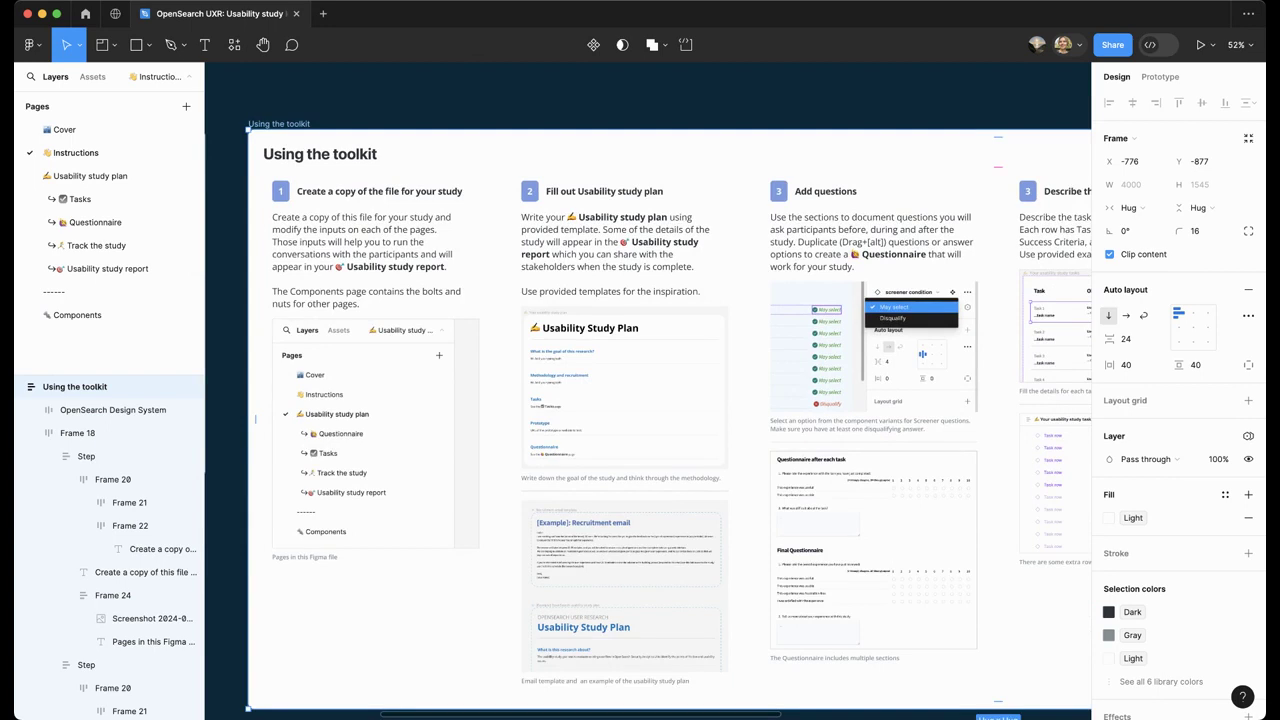
scroll(648, 390, "right", 8)
scroll(648, 390, "up", 3)
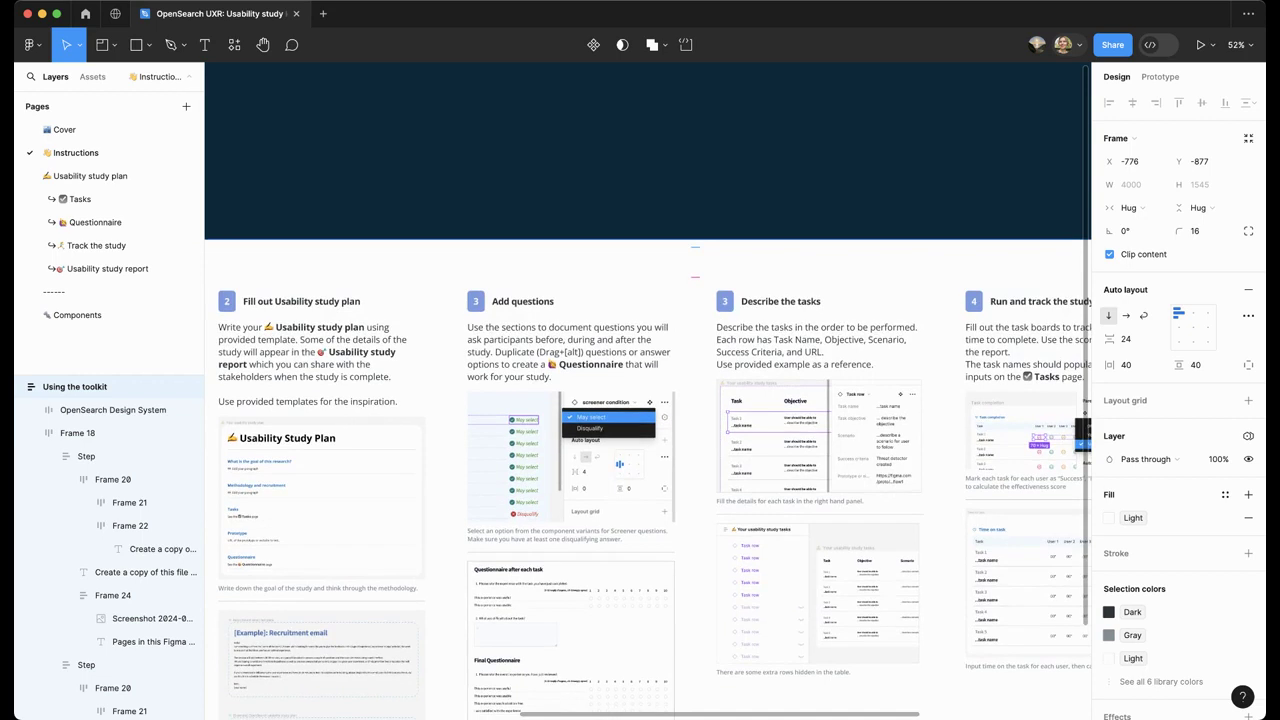
scroll(648, 390, "right", 6)
scroll(648, 390, "down", 1)
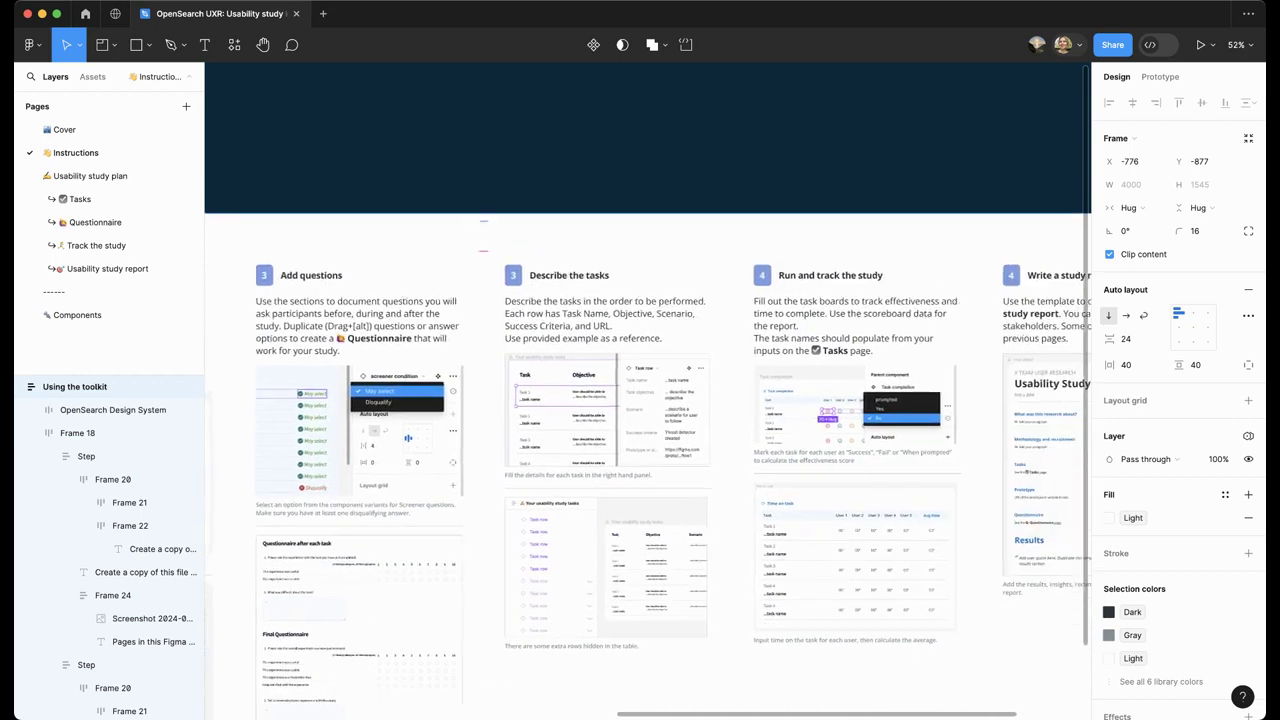
scroll(648, 390, "right", 1)
scroll(648, 390, "right", 5)
scroll(648, 390, "down", 2)
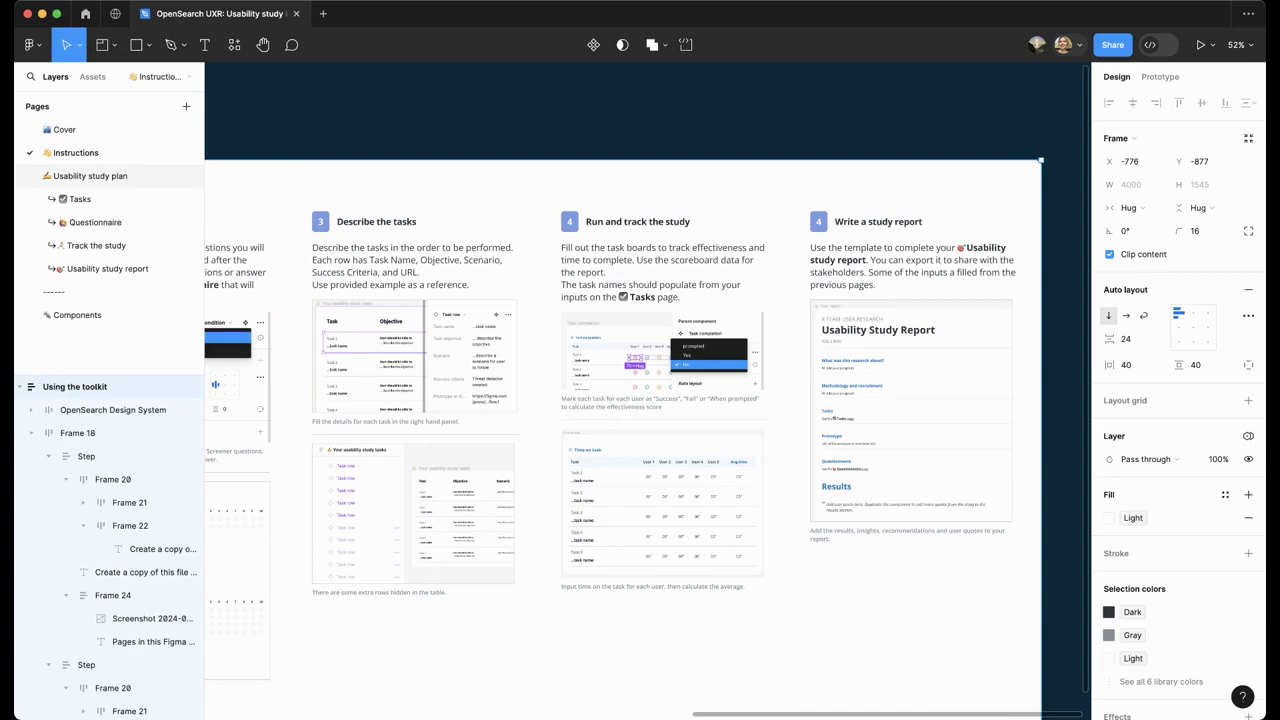
left_click(90, 175)
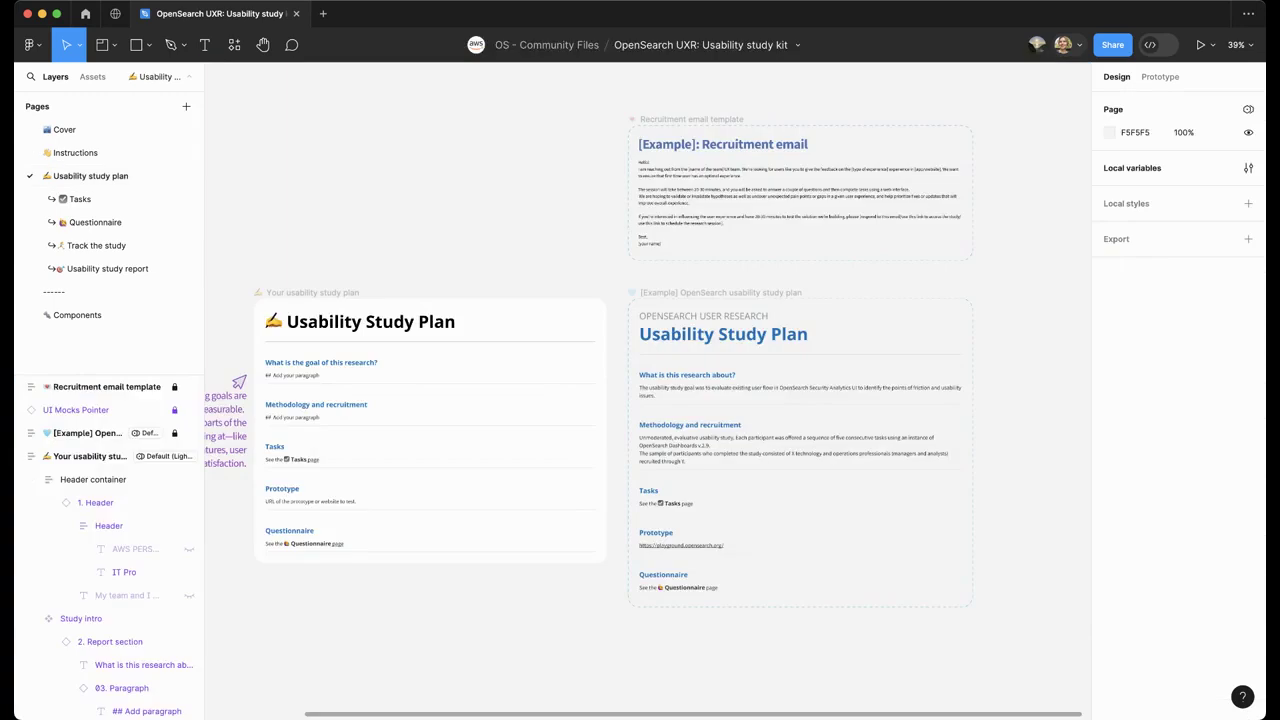
scroll(640, 400, "left", 5)
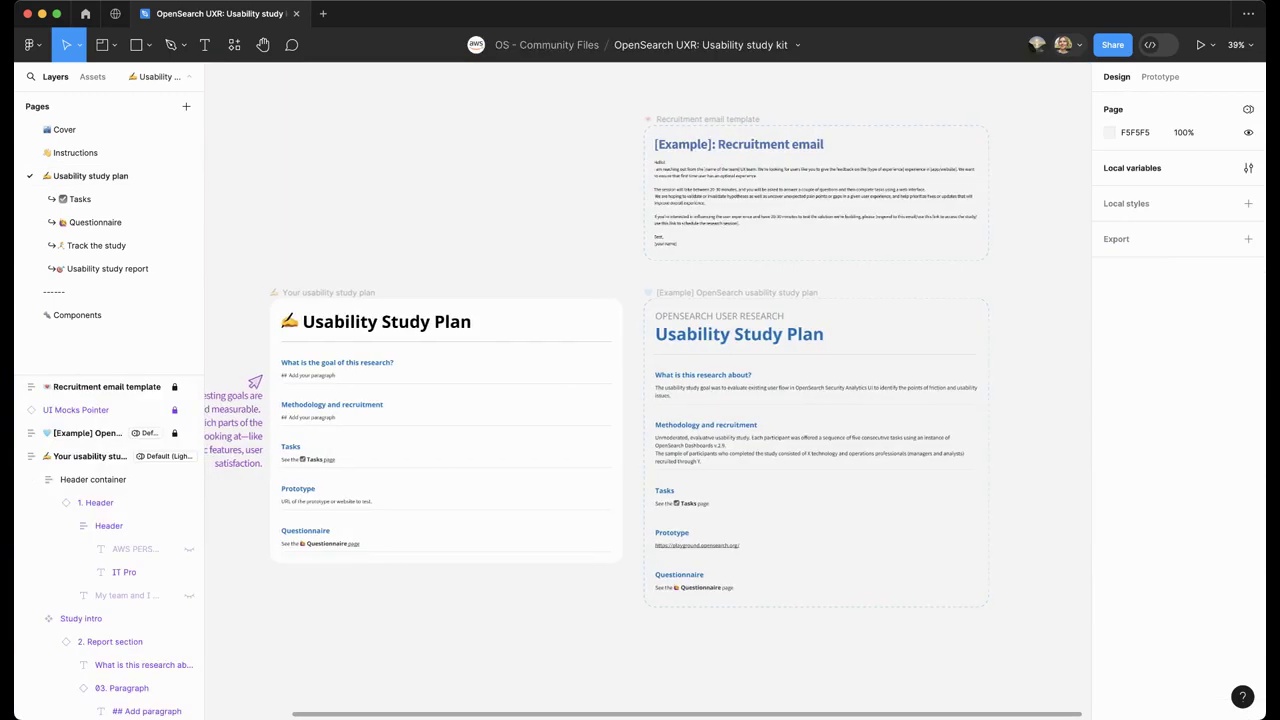
scroll(640, 400, "left", 2)
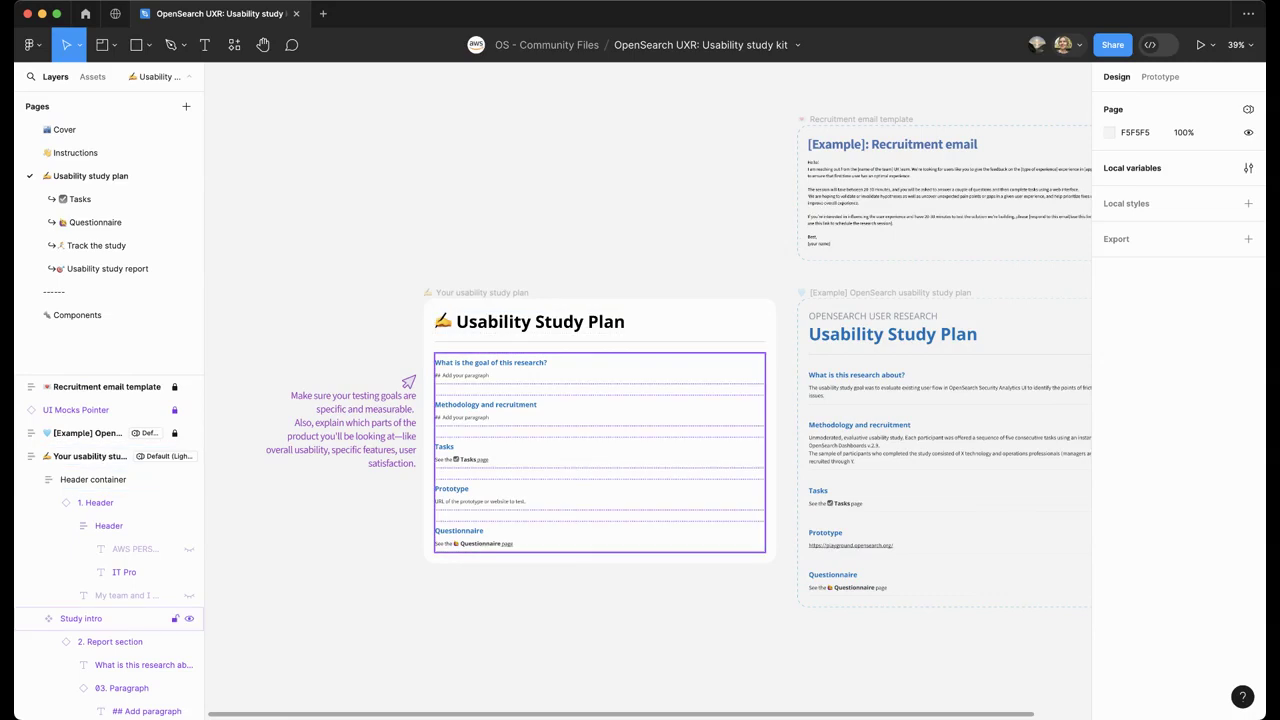
scroll(495, 367, "up", 3)
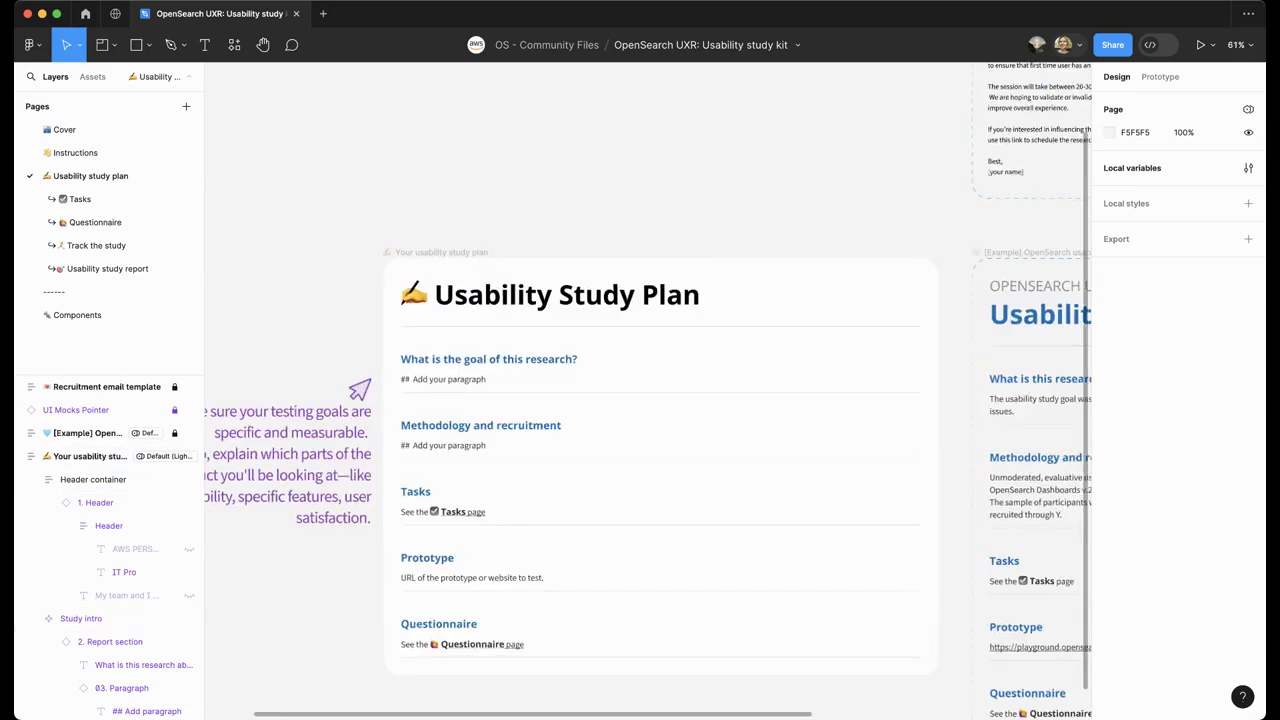
scroll(648, 386, "down", 4)
scroll(648, 386, "right", 3)
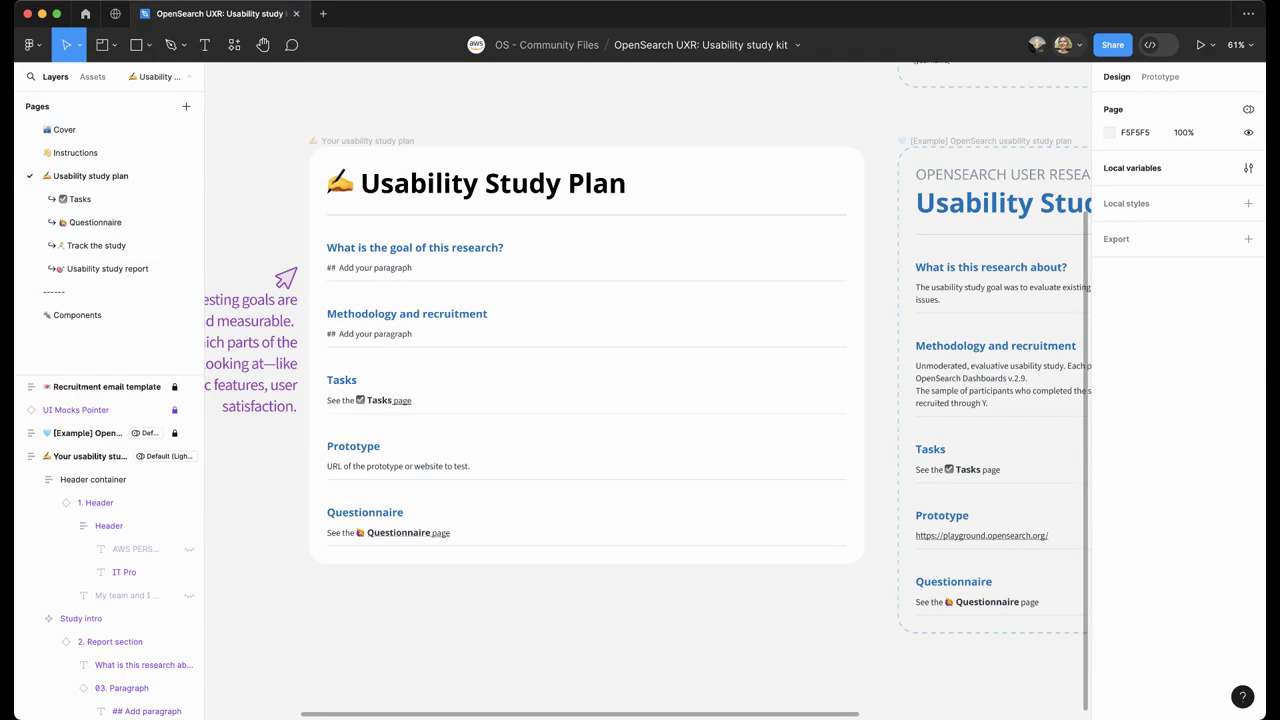
scroll(648, 390, "right", 8)
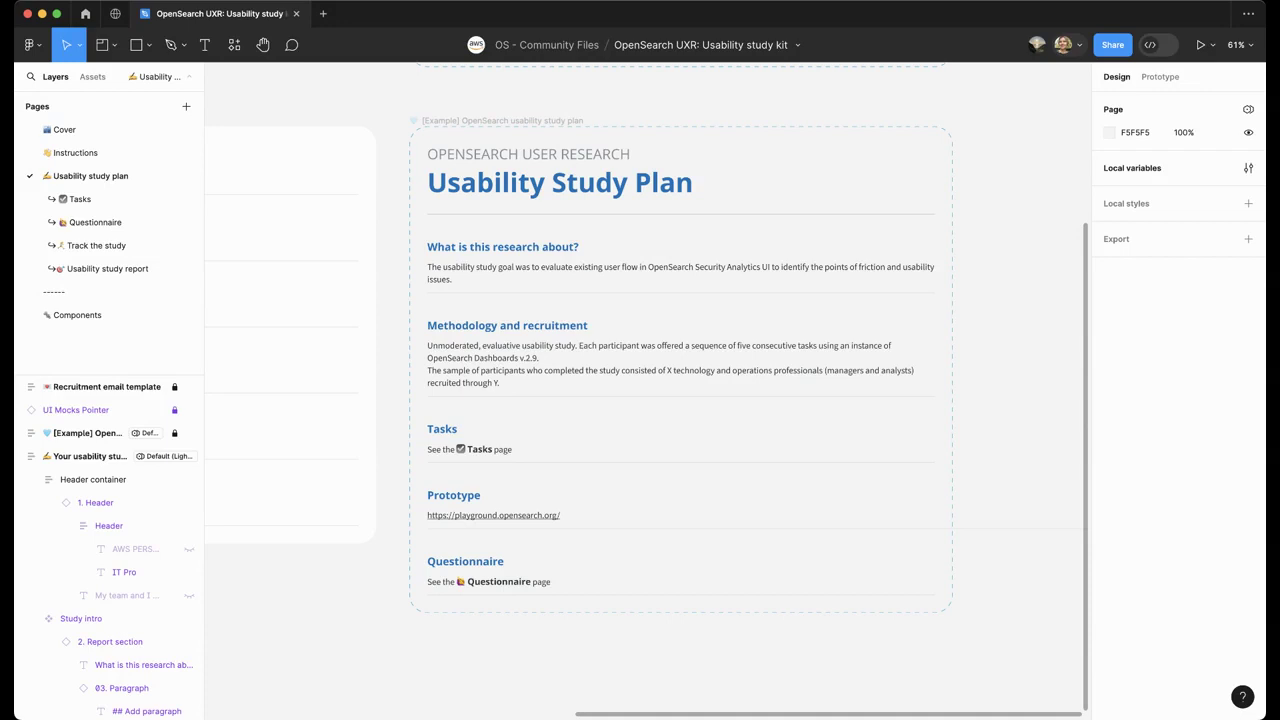
Look through the Recruitment email and the example usability study plan.
scroll(640, 390, "up", 5)
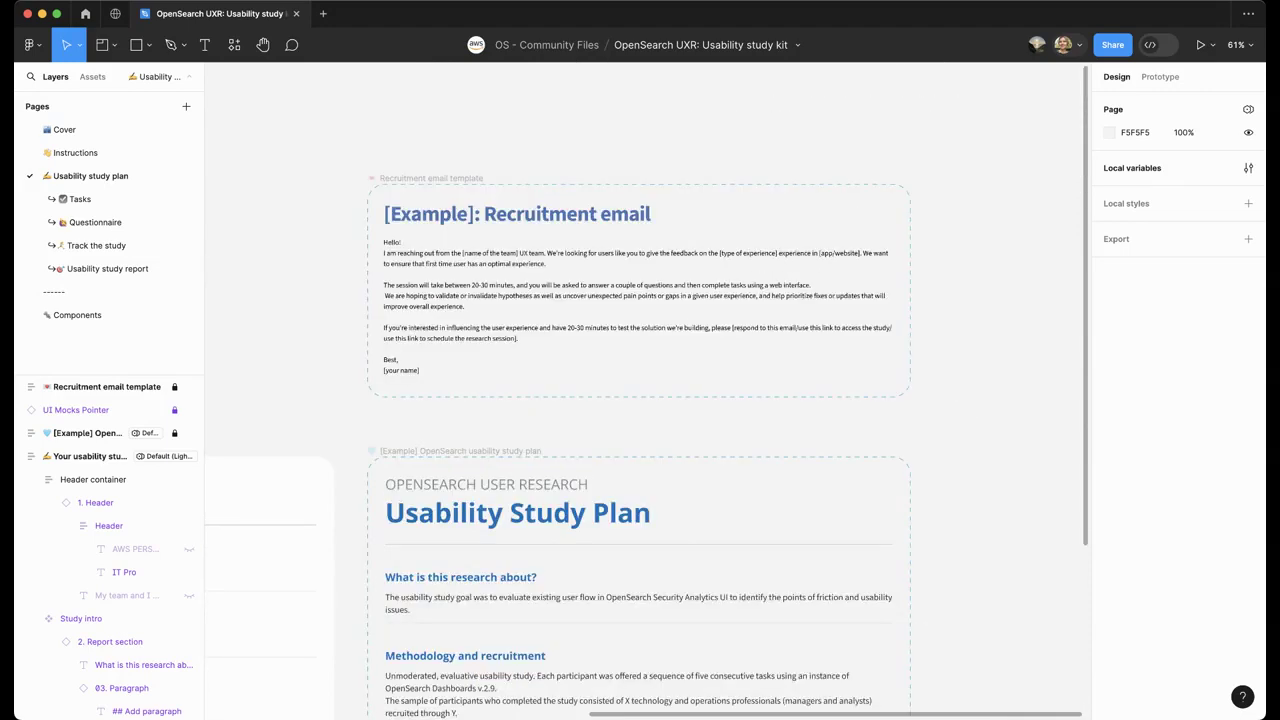
scroll(493, 359, "up", 5)
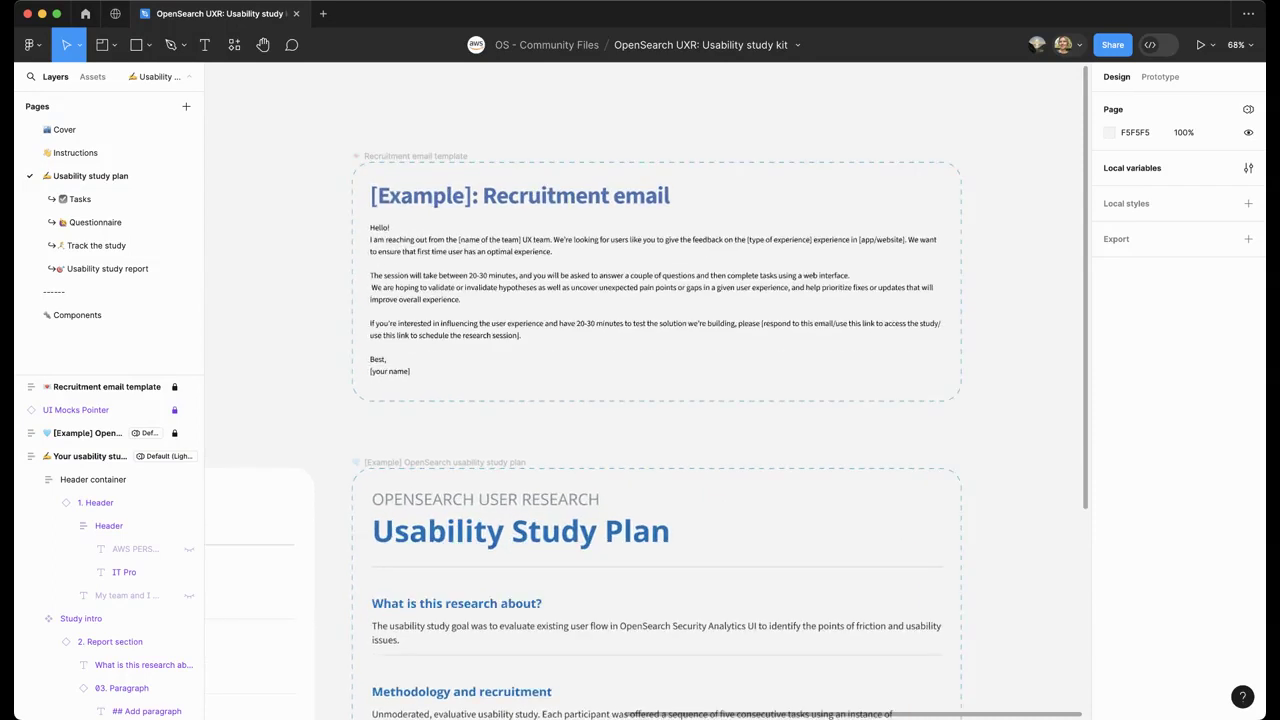
scroll(646, 396, "down", 8)
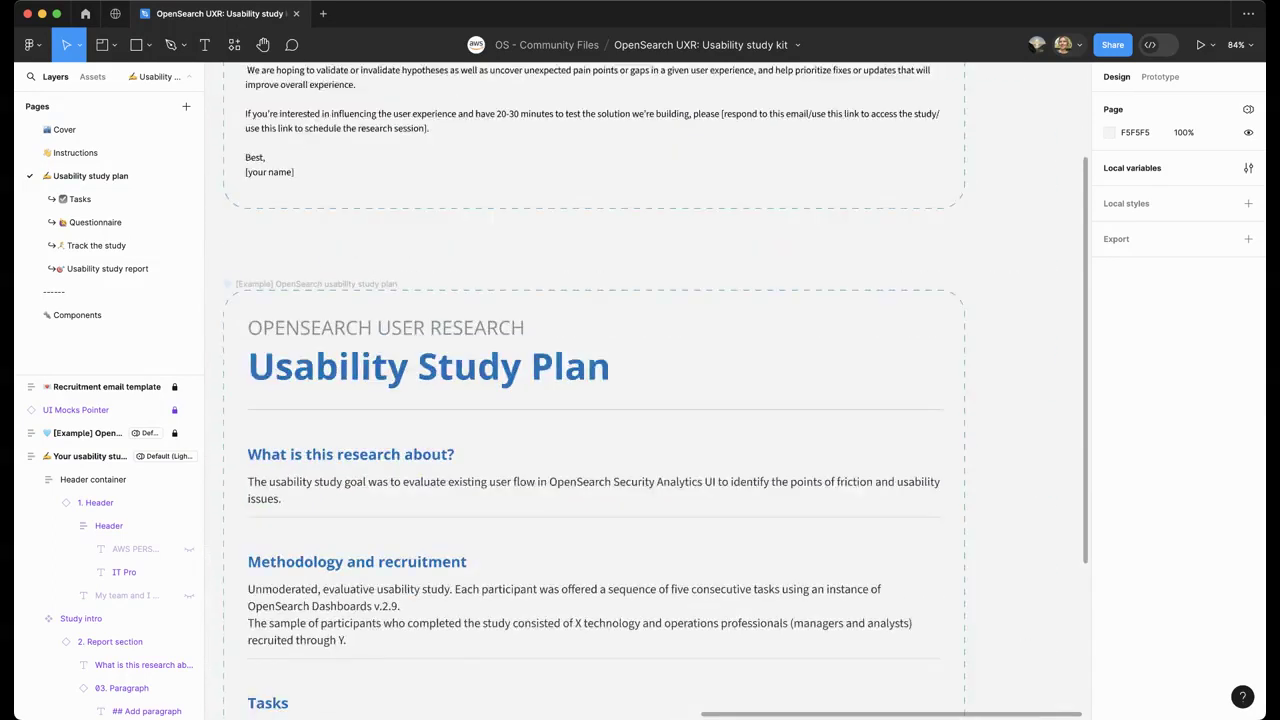
scroll(646, 396, "down", 1)
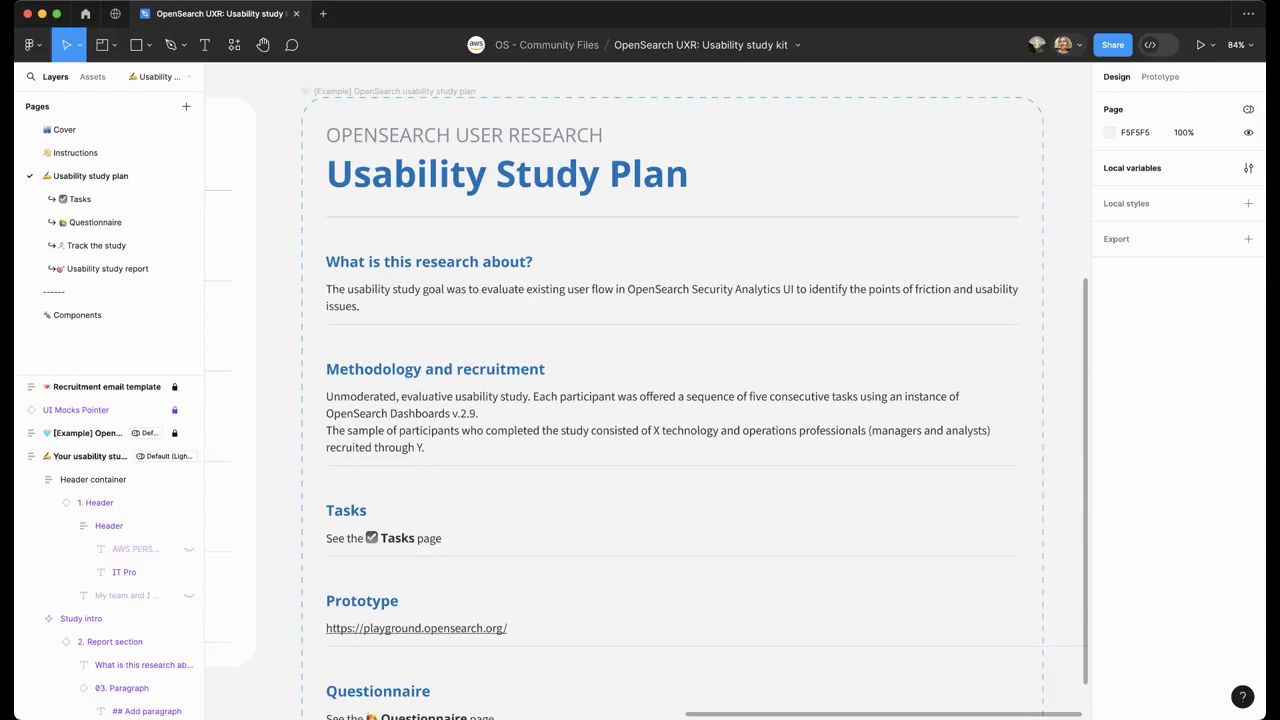
scroll(646, 396, "down", 5)
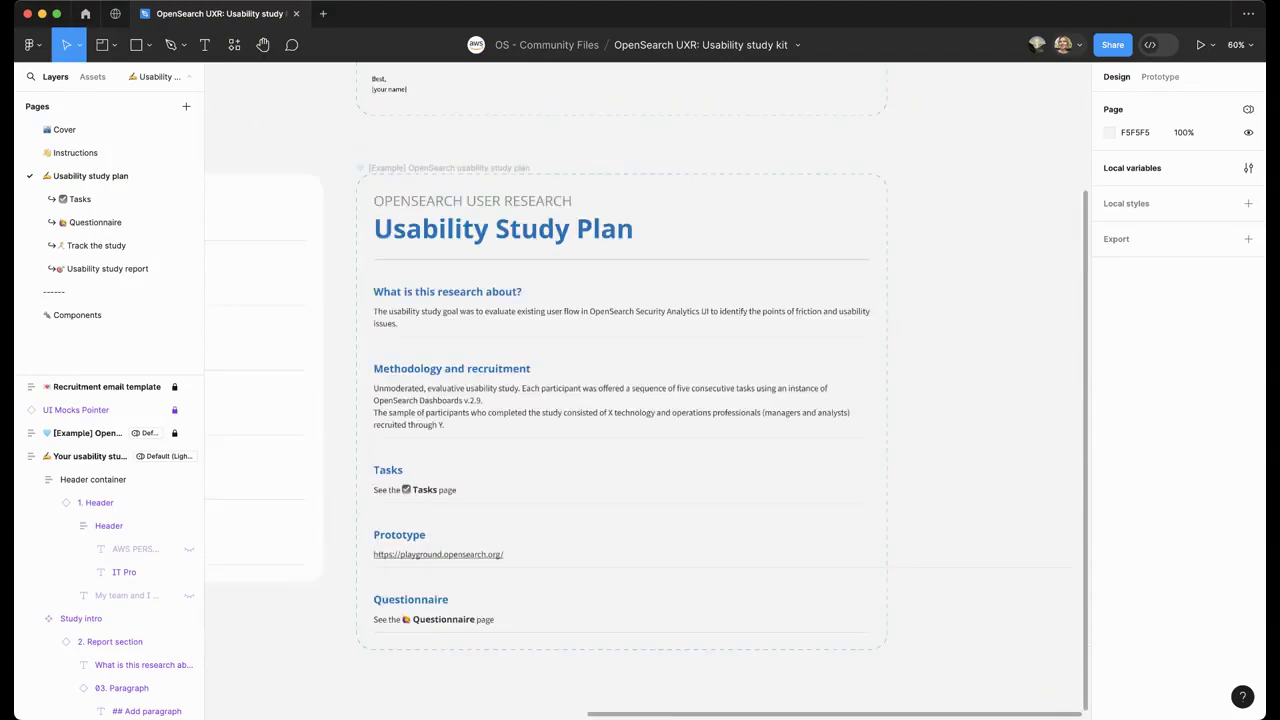
scroll(646, 396, "left", 5)
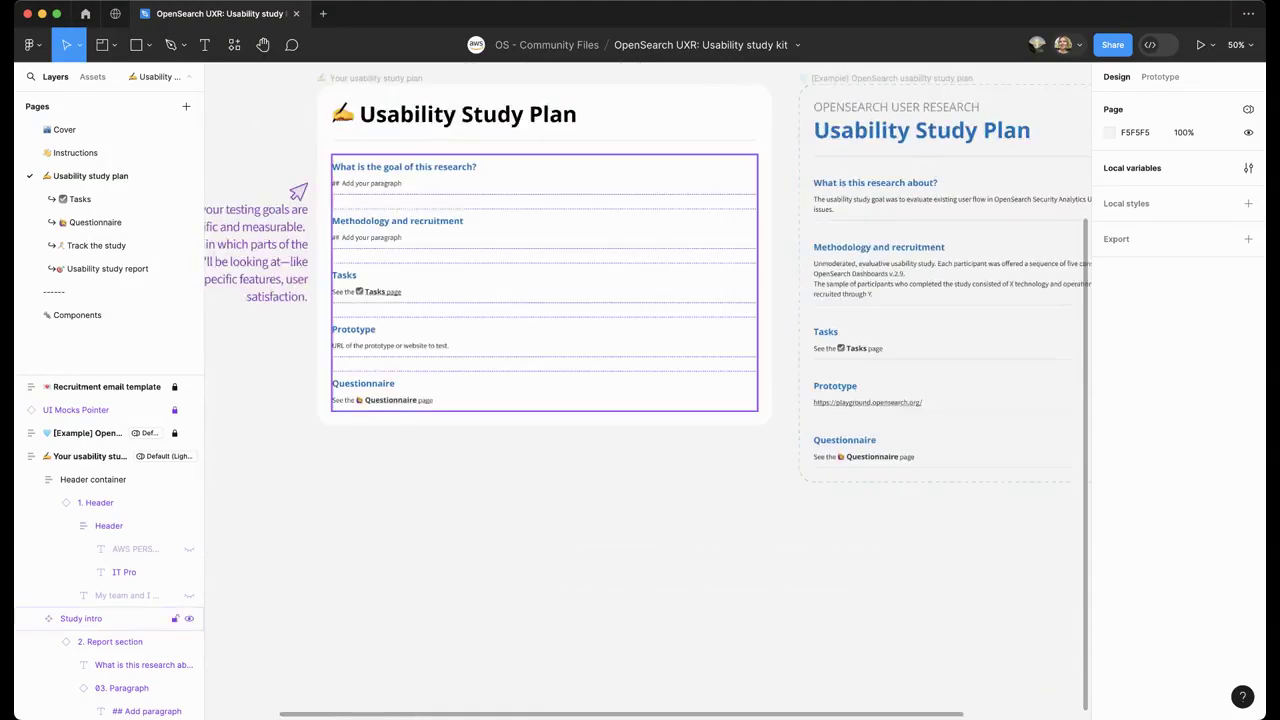
scroll(646, 396, "up", 2)
scroll(646, 396, "left", 3)
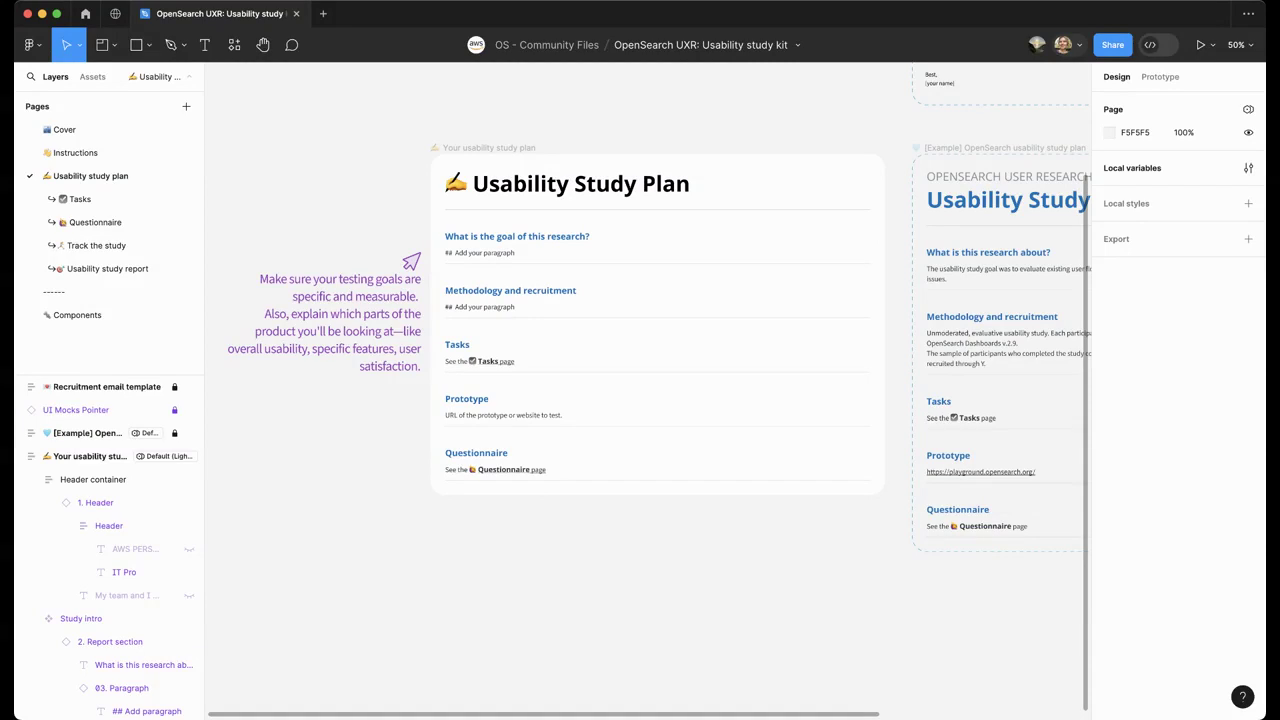
Go to the Tasks page and bring the usability study tasks table into view.
left_click(79, 199)
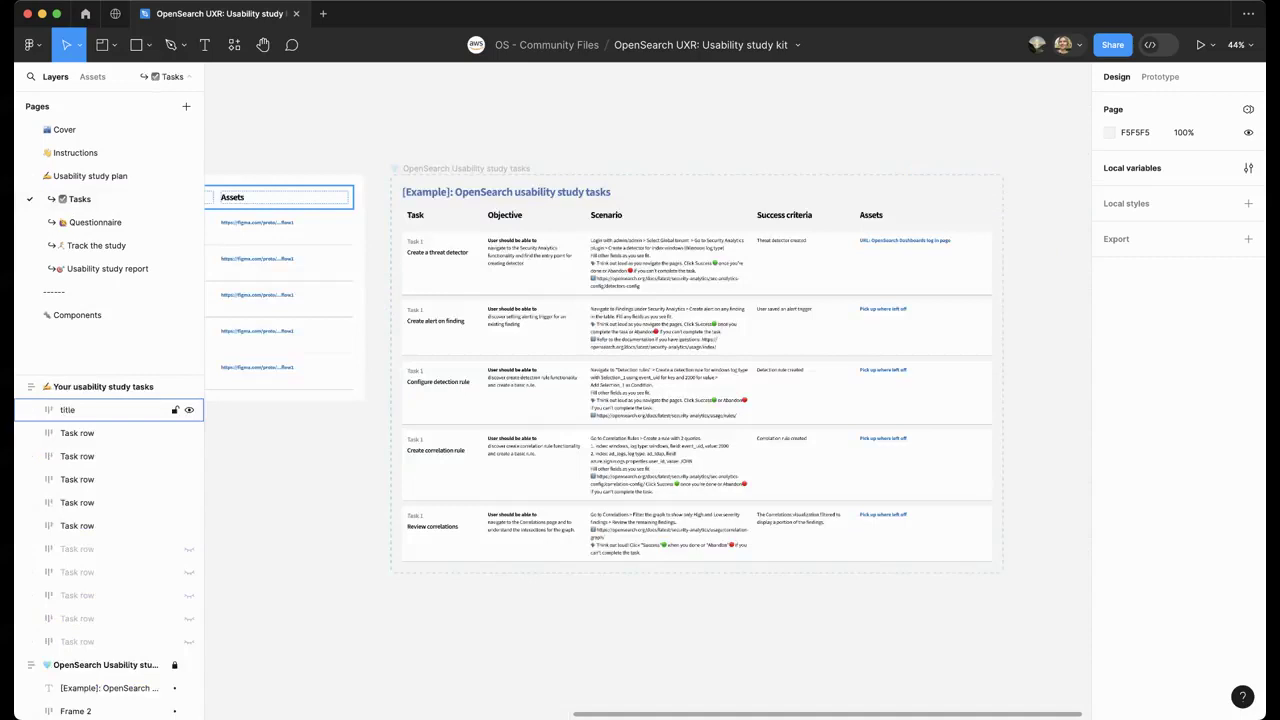
scroll(640, 380, "left", 5)
scroll(640, 380, "left", 4)
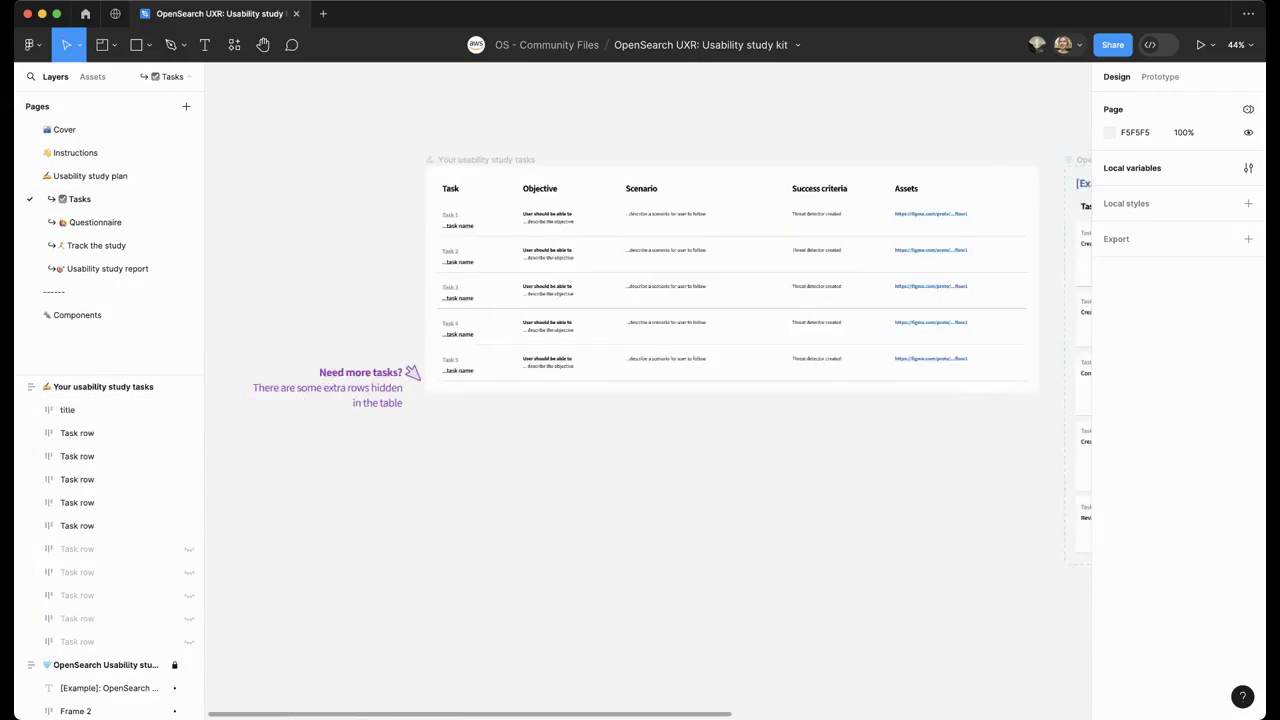
scroll(725, 178, "up", 5)
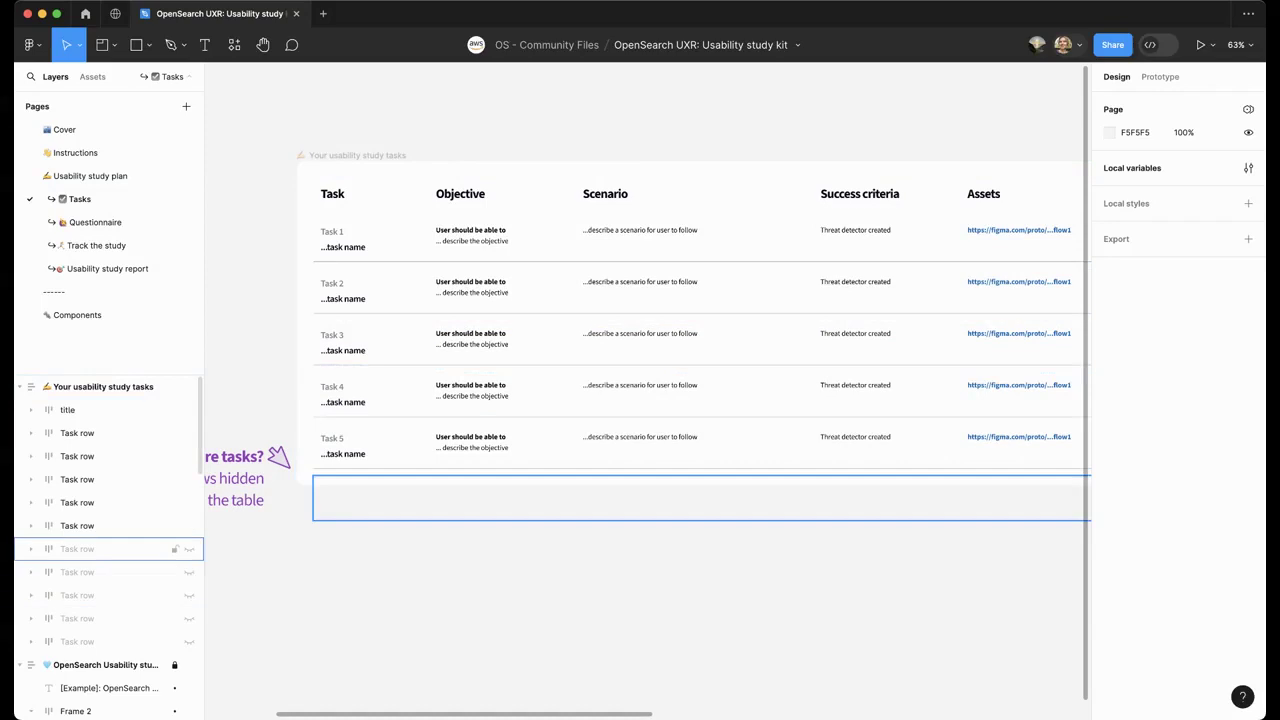
Unhide the hidden Task 6, Task 7 and Task 8 row layers.
left_click(189, 549)
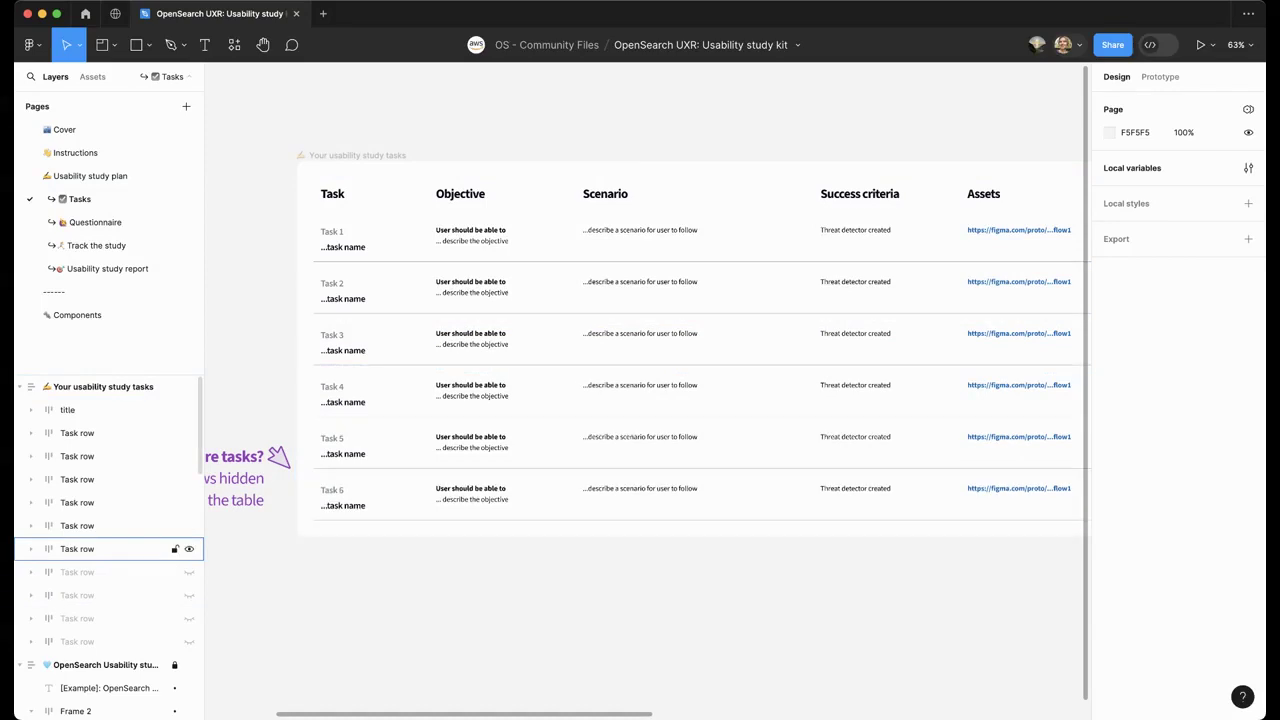
left_click(189, 572)
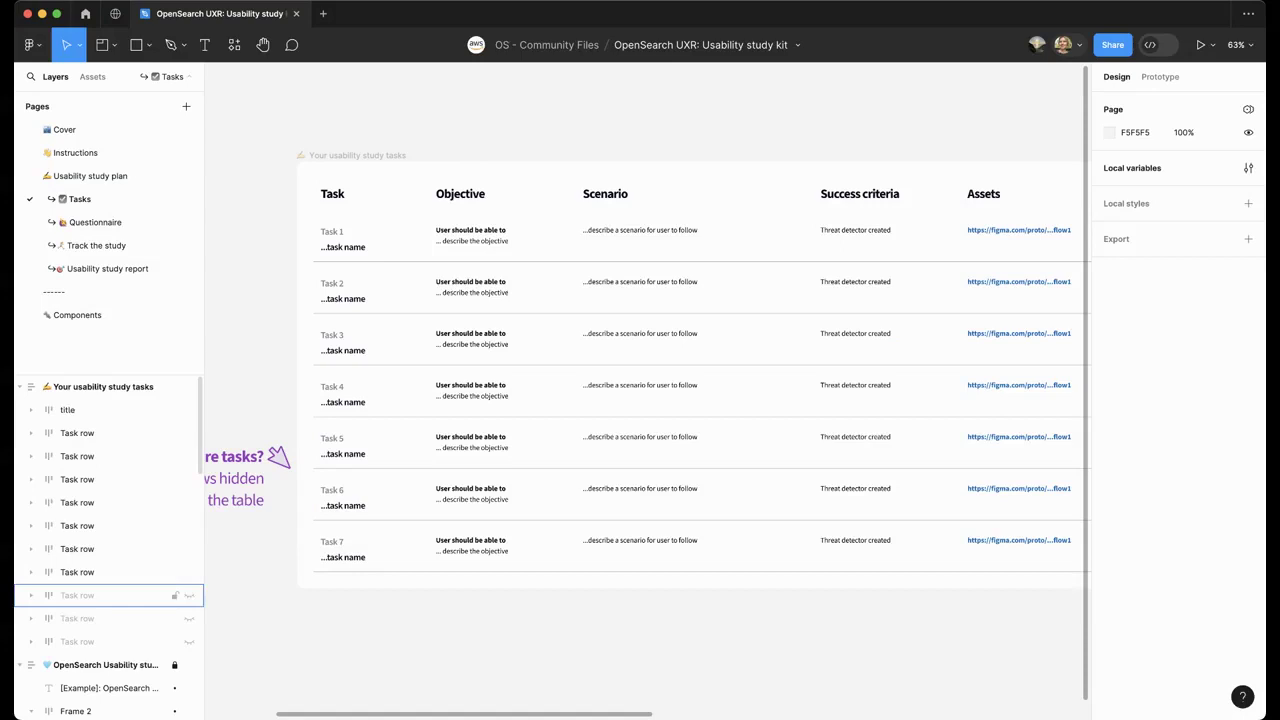
left_click(189, 595)
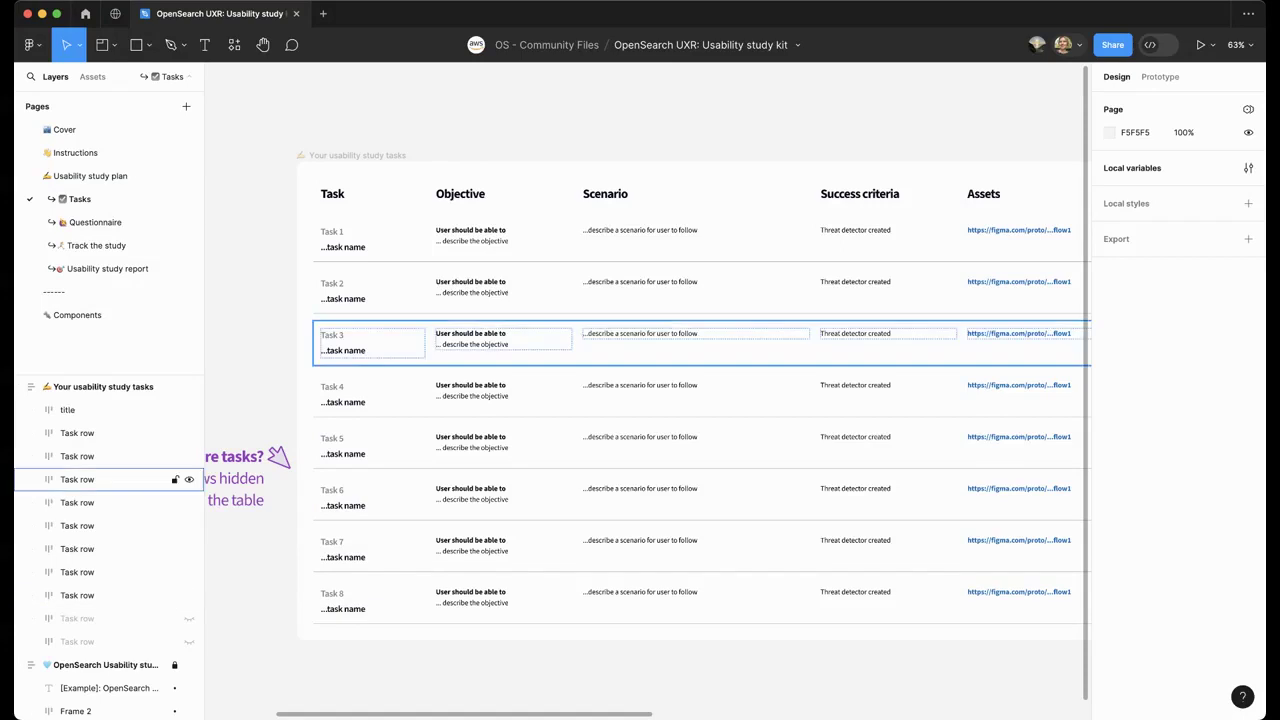
Replace Task 1's placeholder task name with 'Create an alert'.
scroll(312, 236, "up", 3)
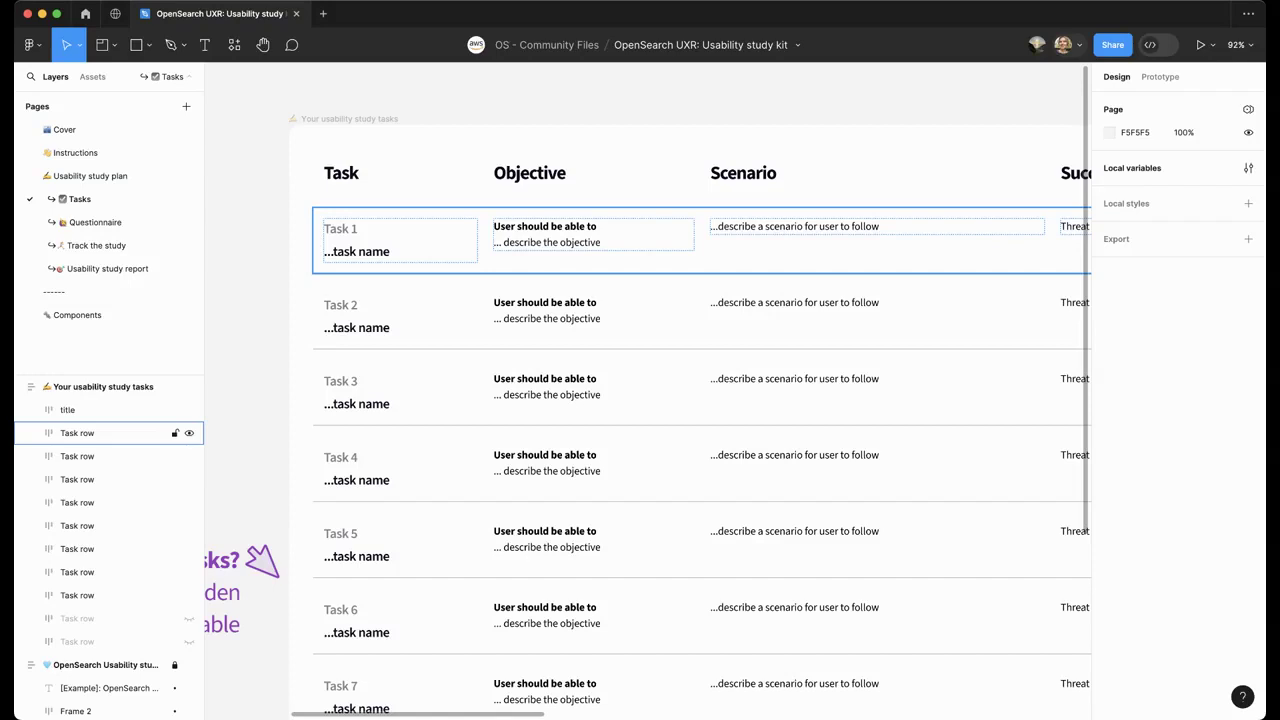
double_click(356, 251)
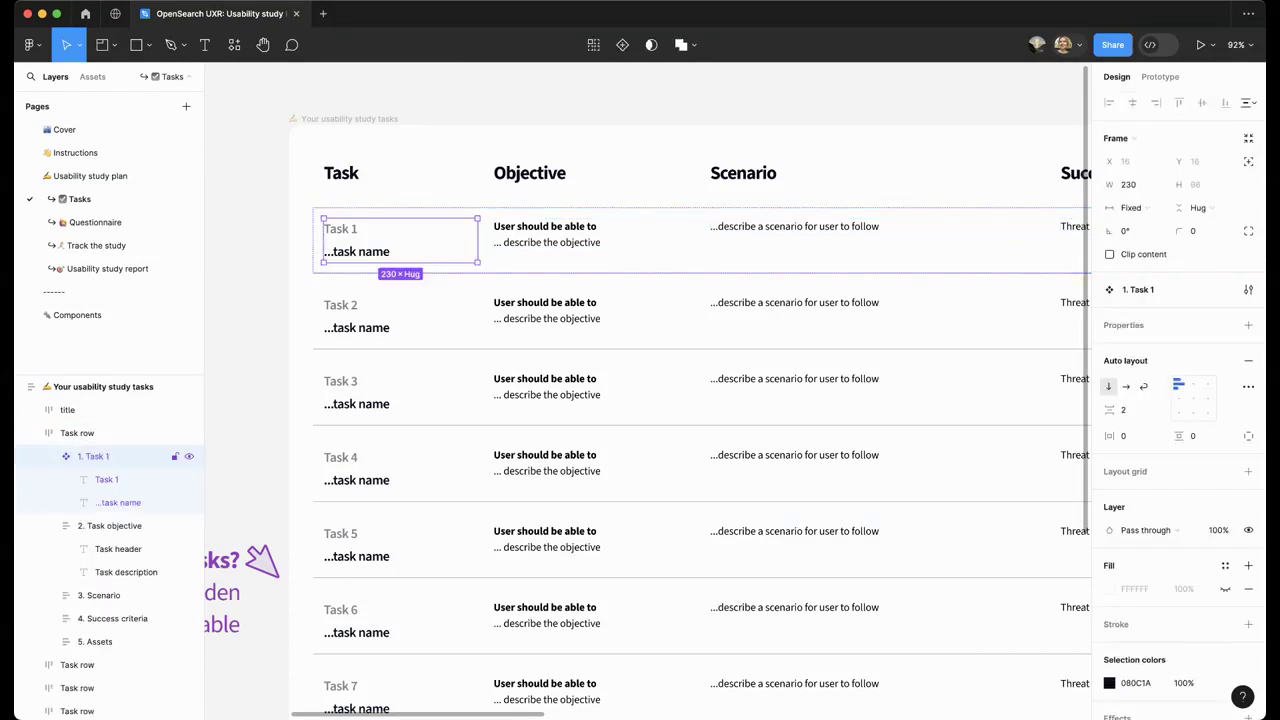
key("Return")
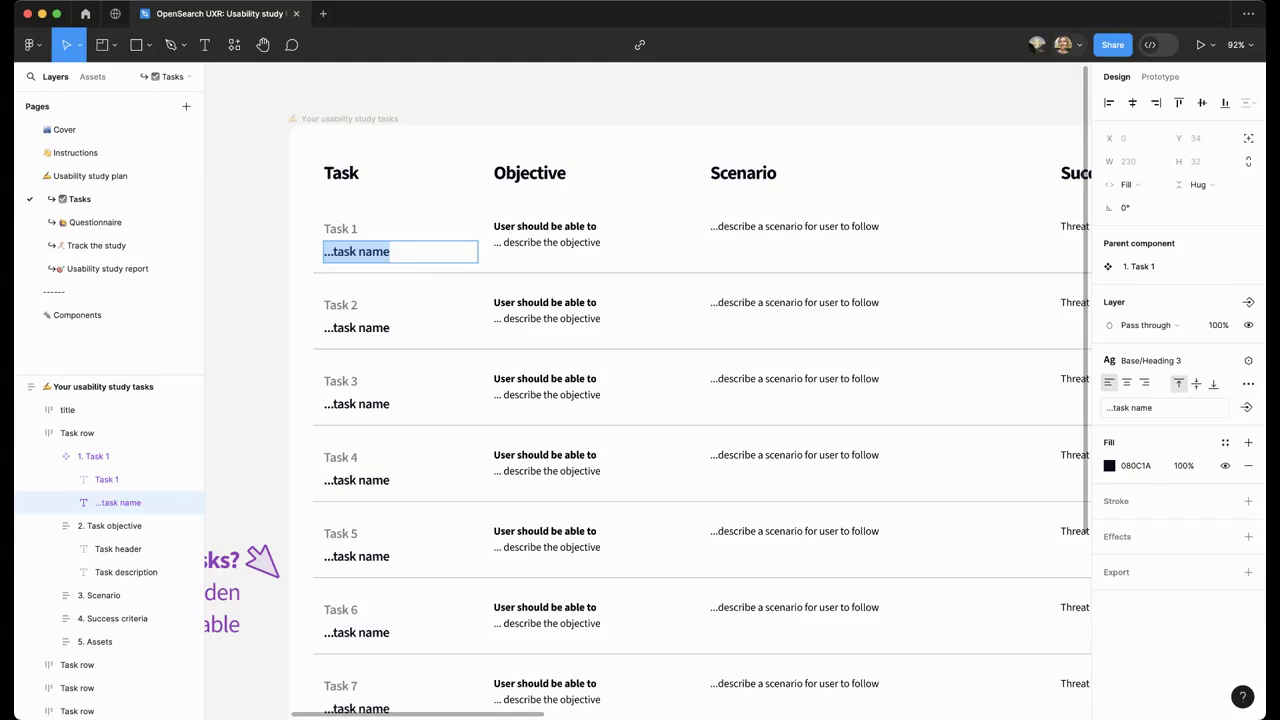
type("Cre")
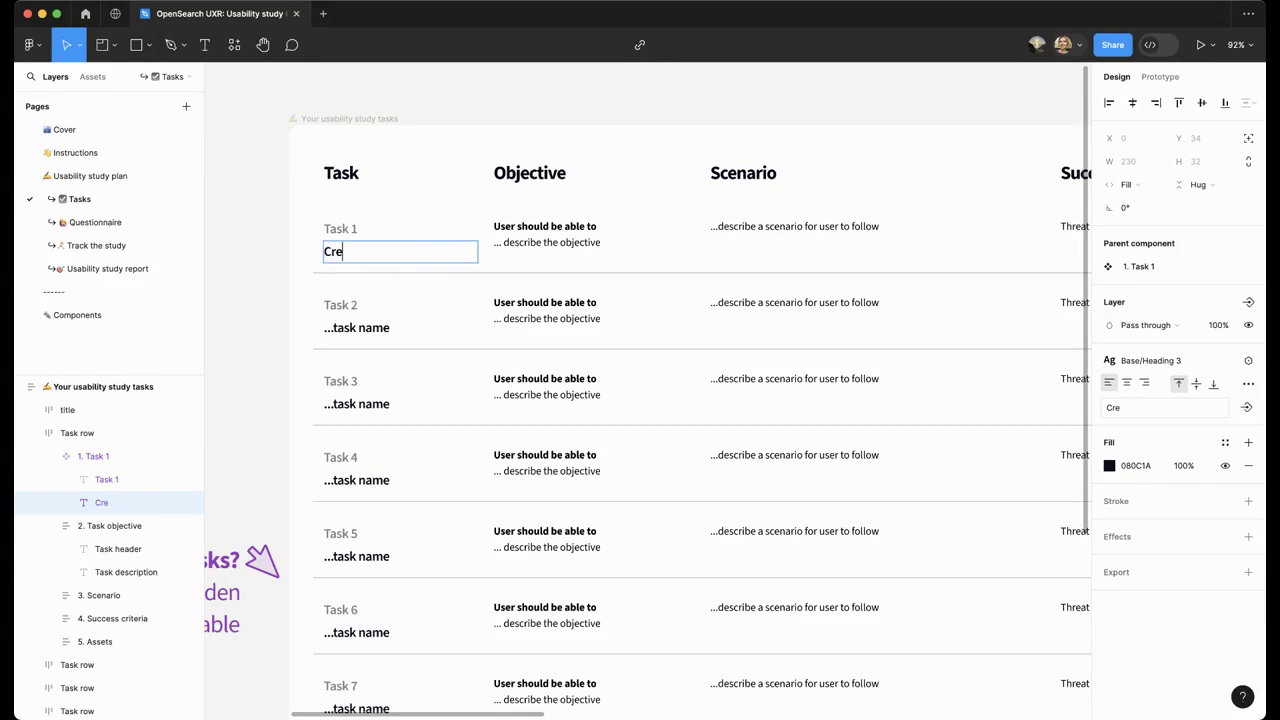
type("ate an alert")
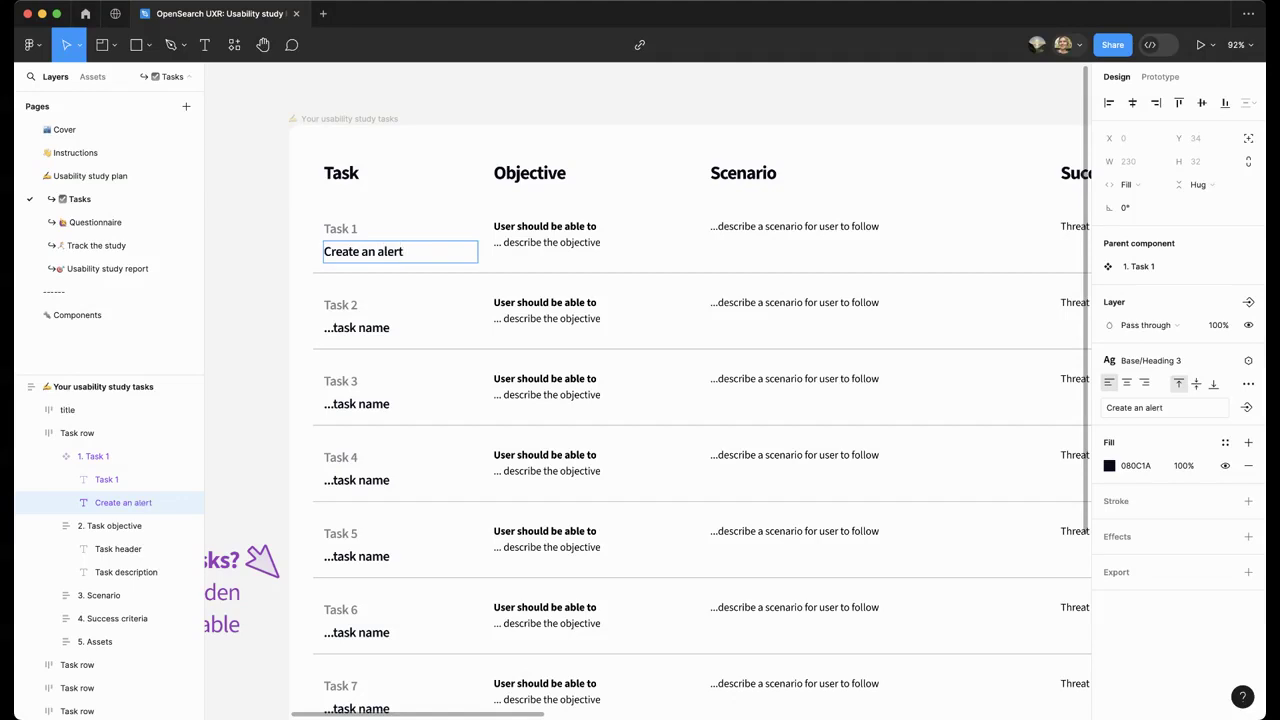
key("Escape")
key("Escape")
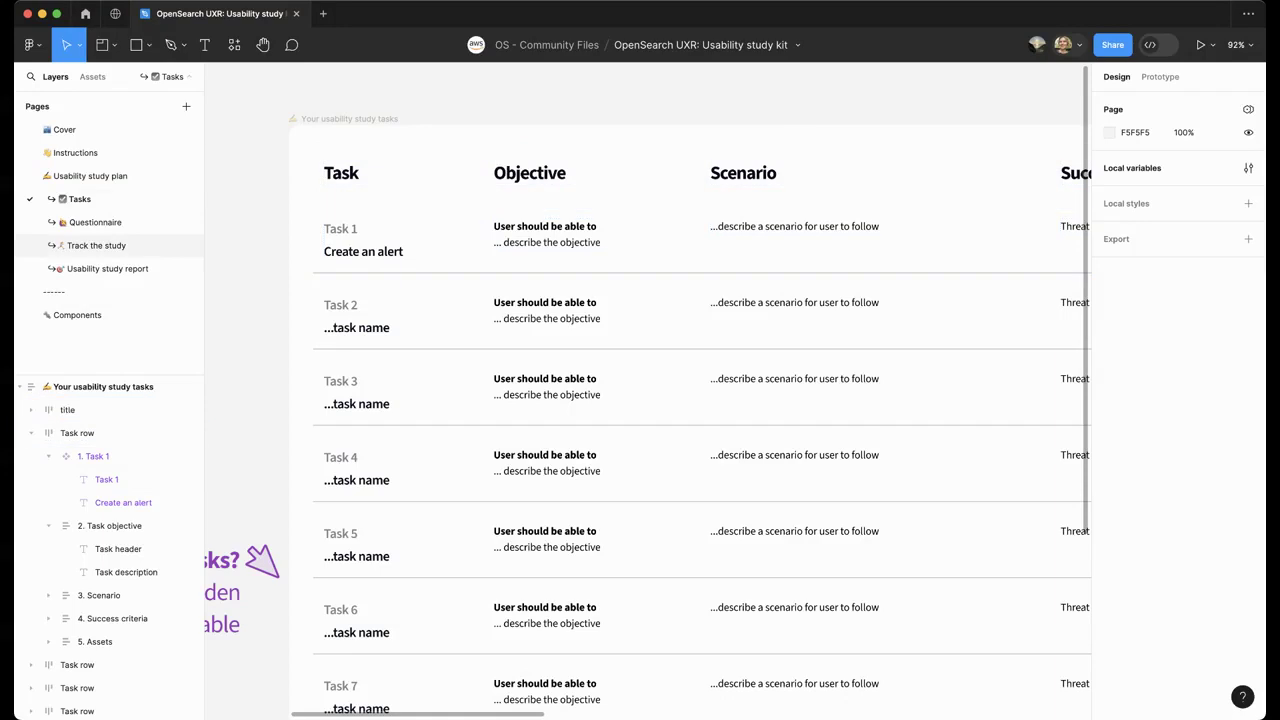
left_click(96, 245)
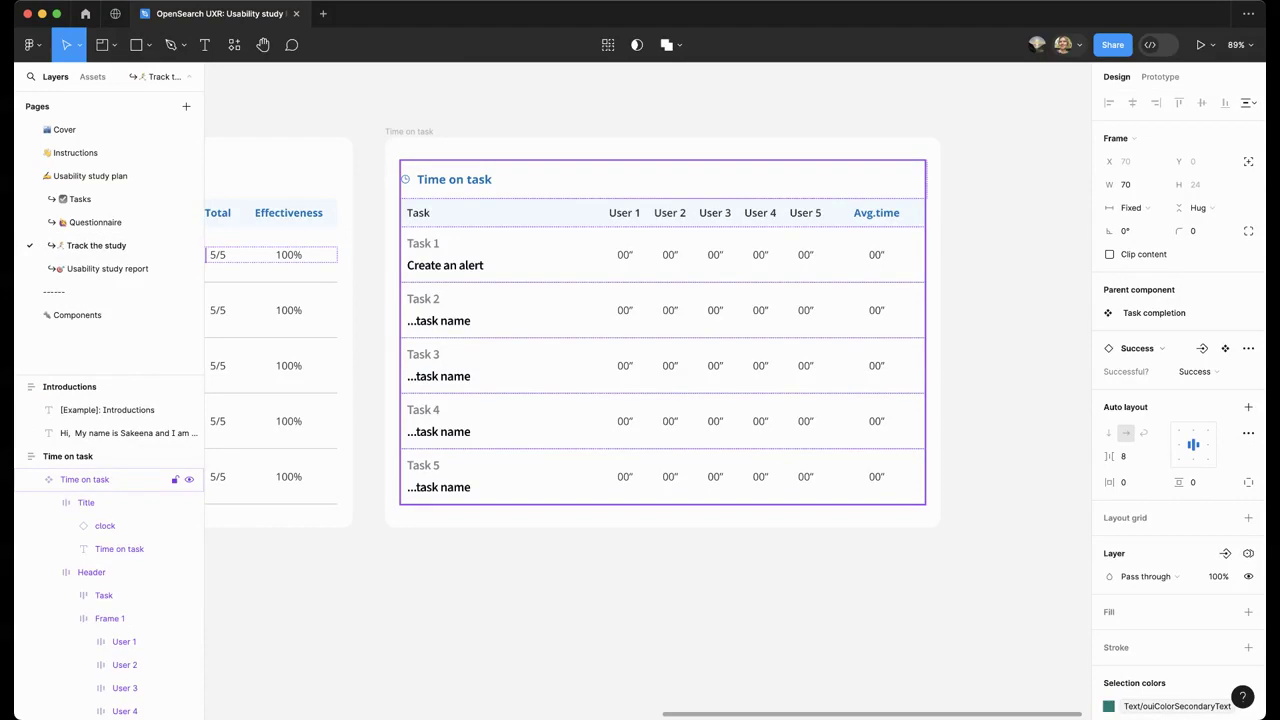
left_click(78, 199)
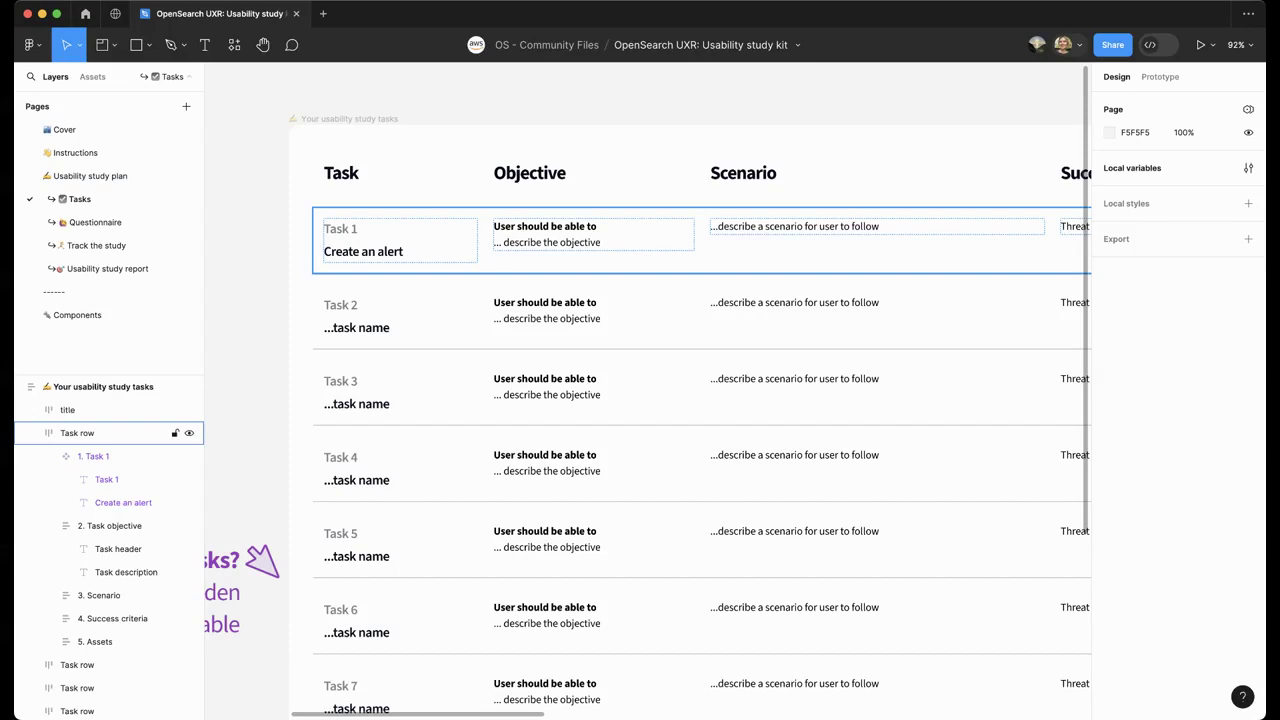
Bring the [Example]: OpenSearch tasks table into view, from Create a threat detector to Review correlations.
scroll(648, 390, "right", 15)
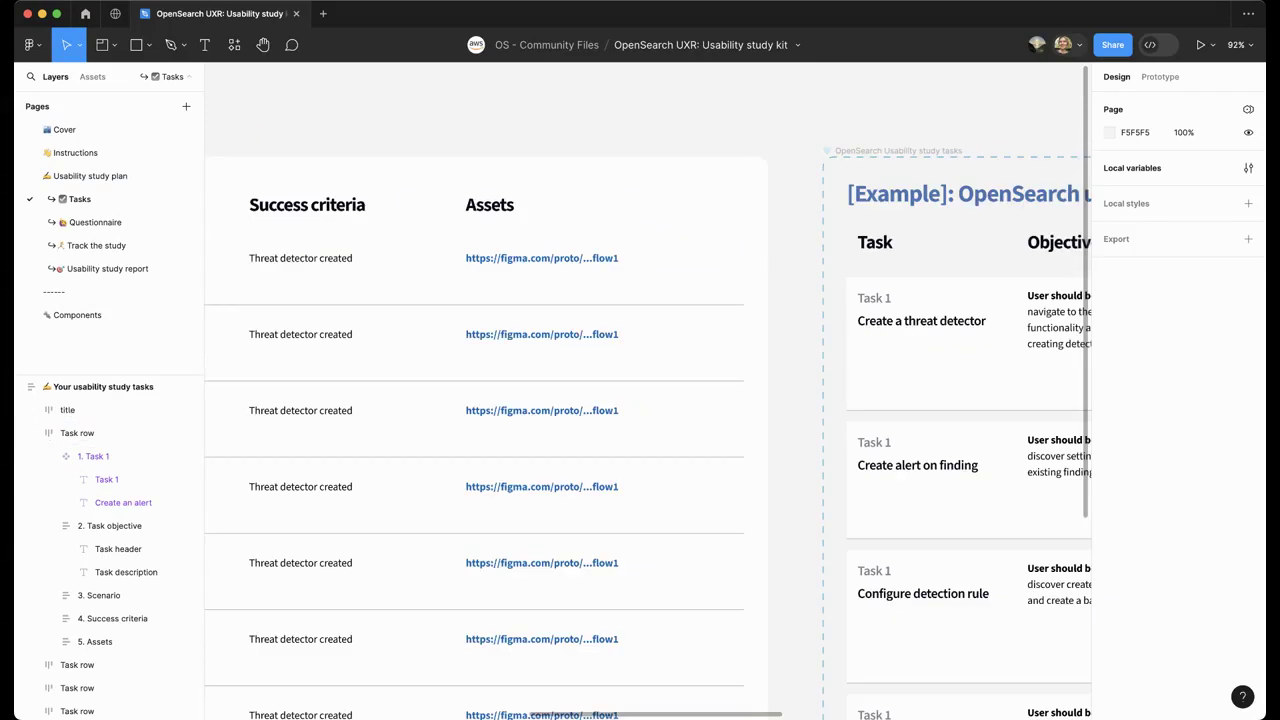
scroll(648, 390, "right", 5)
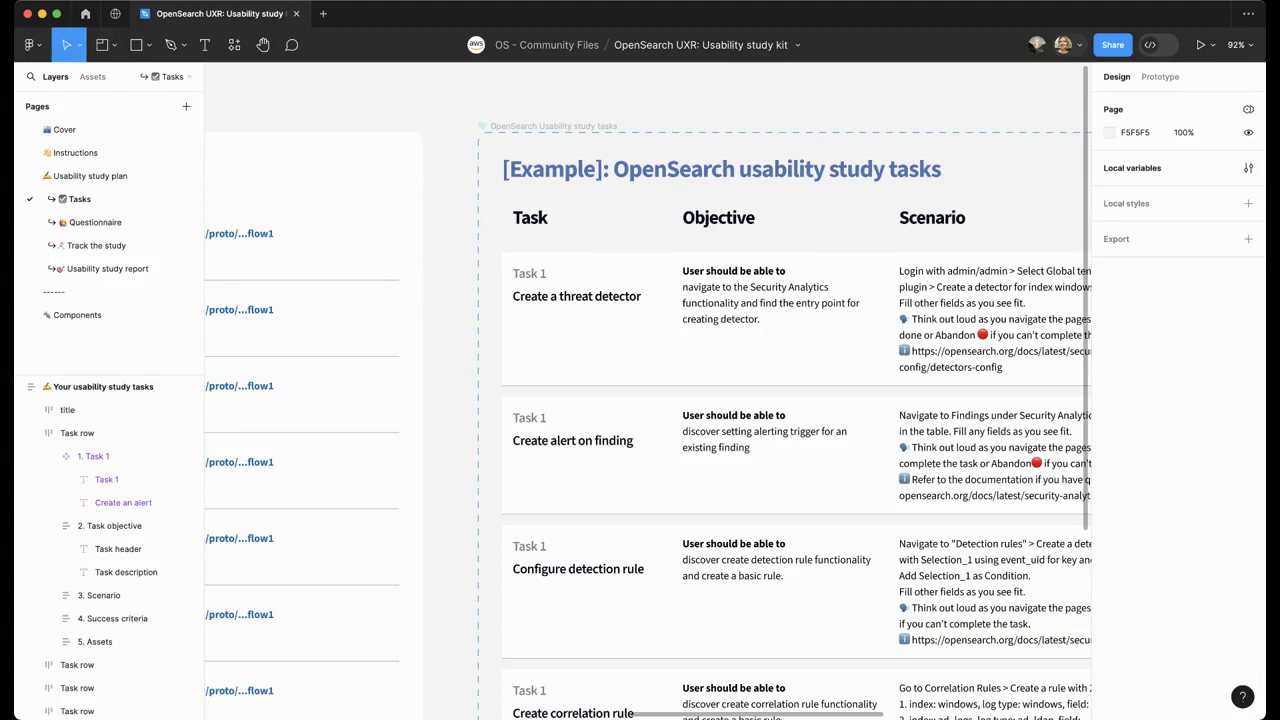
scroll(648, 400, "left", 10)
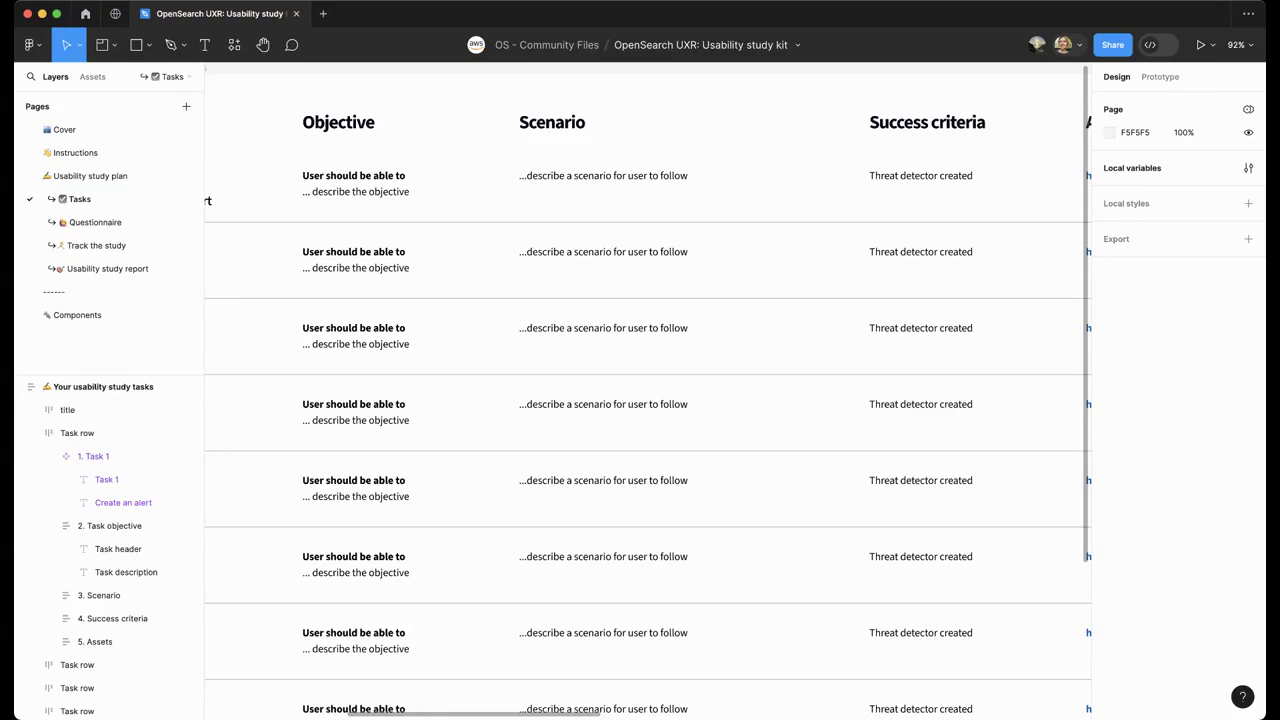
scroll(648, 390, "right", 10)
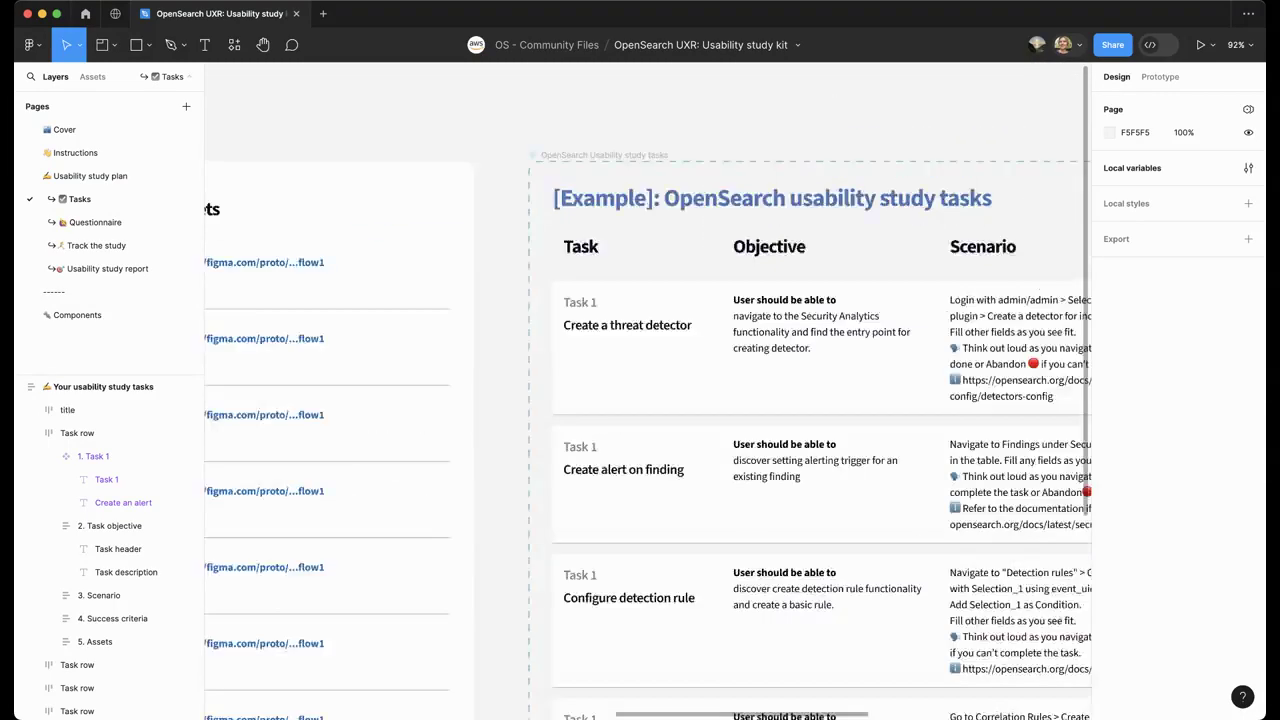
scroll(648, 400, "right", 5)
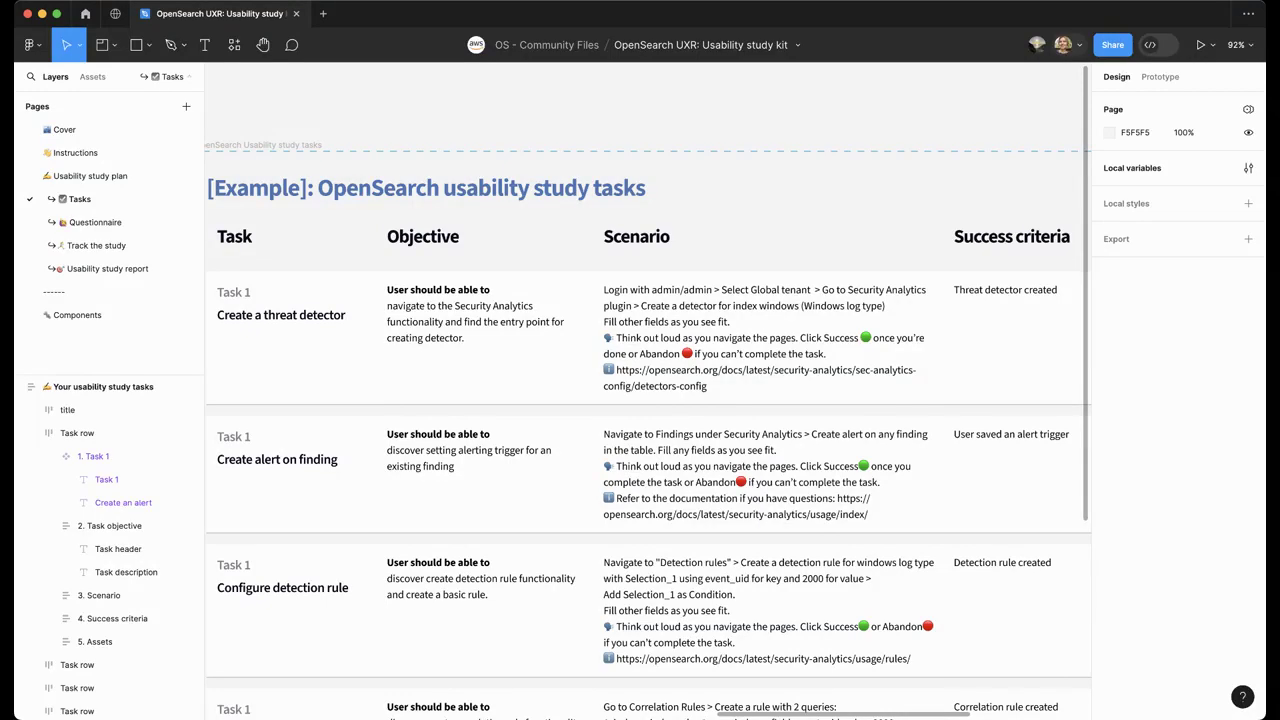
scroll(648, 400, "up", 1)
scroll(648, 400, "down", 5, "ctrl")
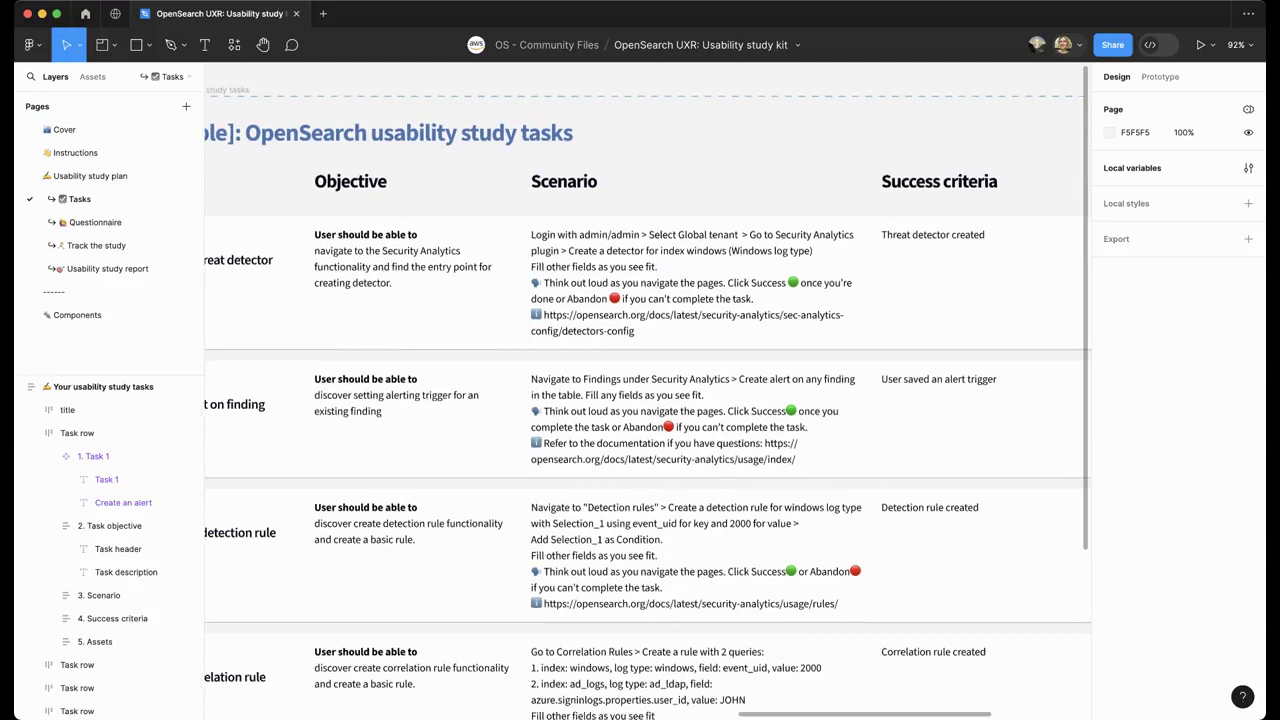
scroll(648, 400, "down", 1)
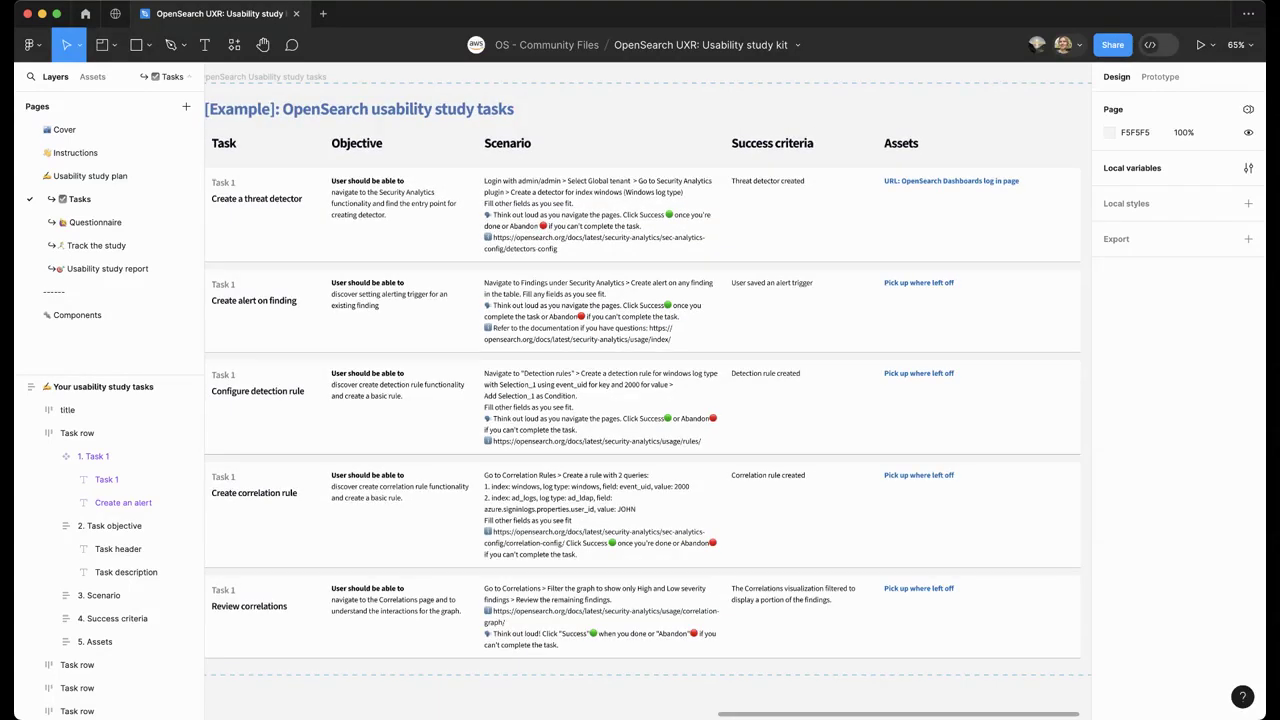
Move back to the eight-row template tasks table with Task 1 'Create an alert'.
scroll(648, 400, "down", 2)
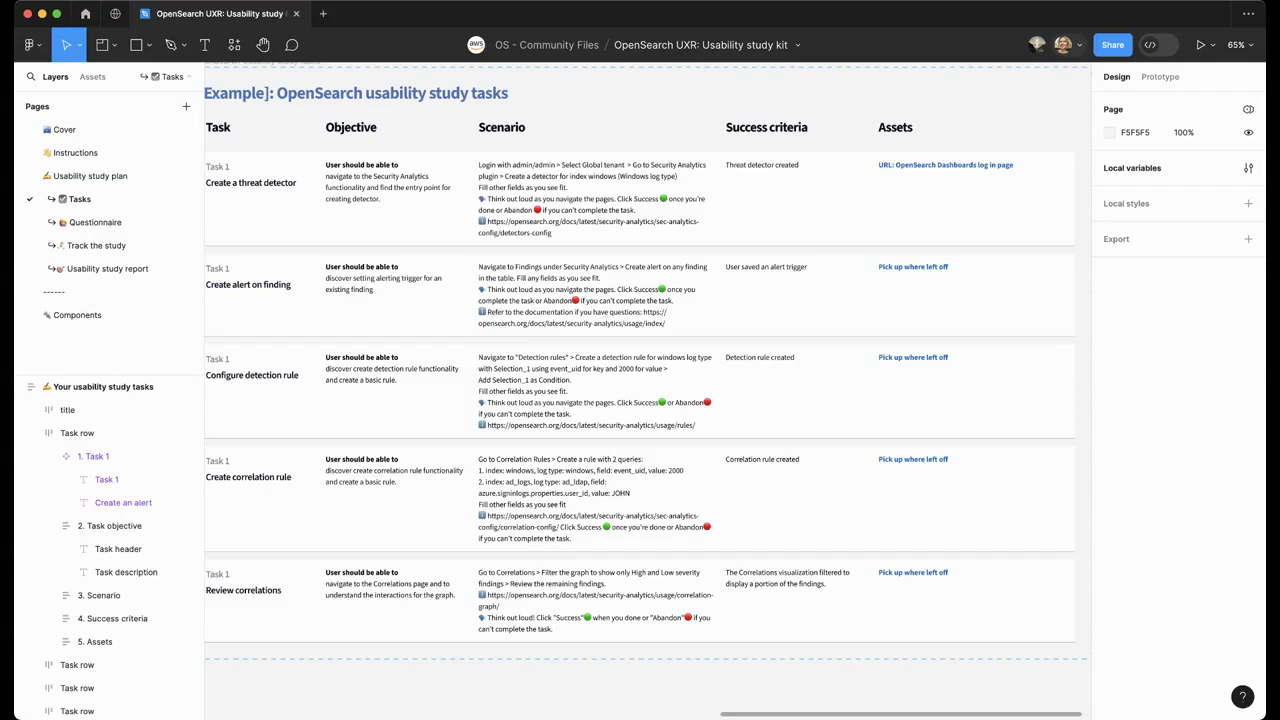
scroll(648, 390, "left", 10)
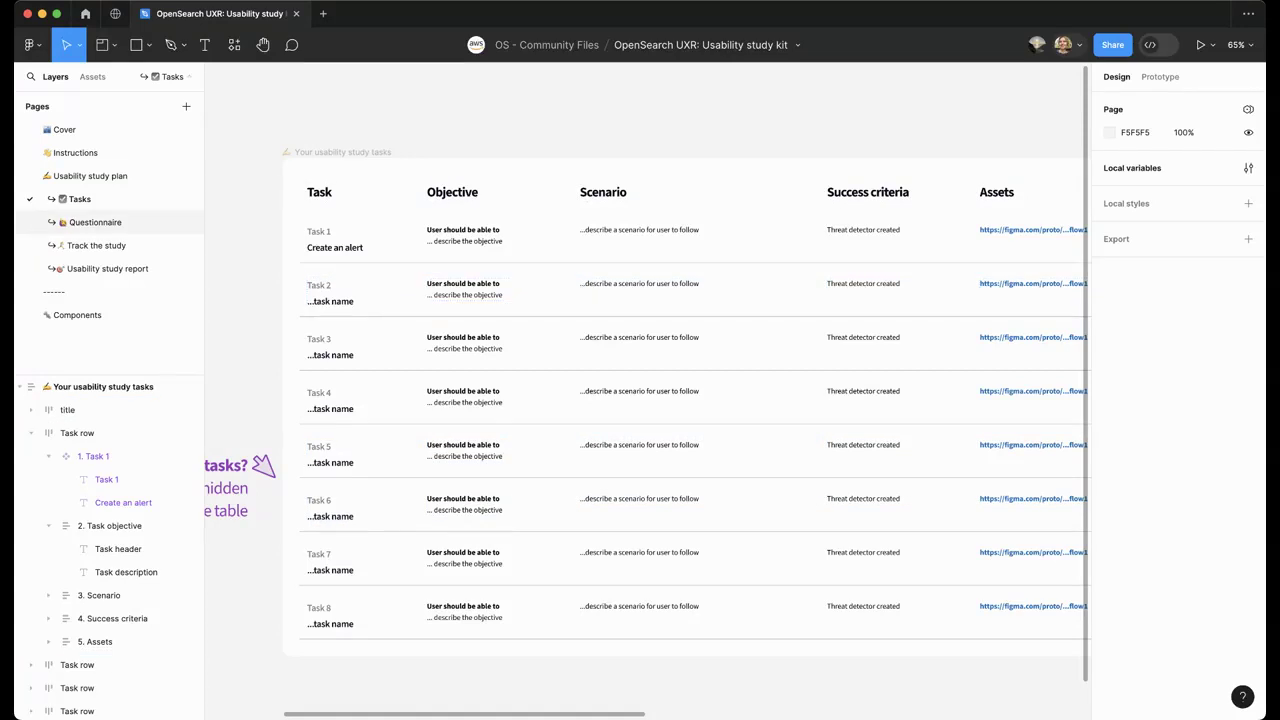
Switch to the Questionnaire page and compare the screener and initial questionnaire templates with the example.
left_click(95, 222)
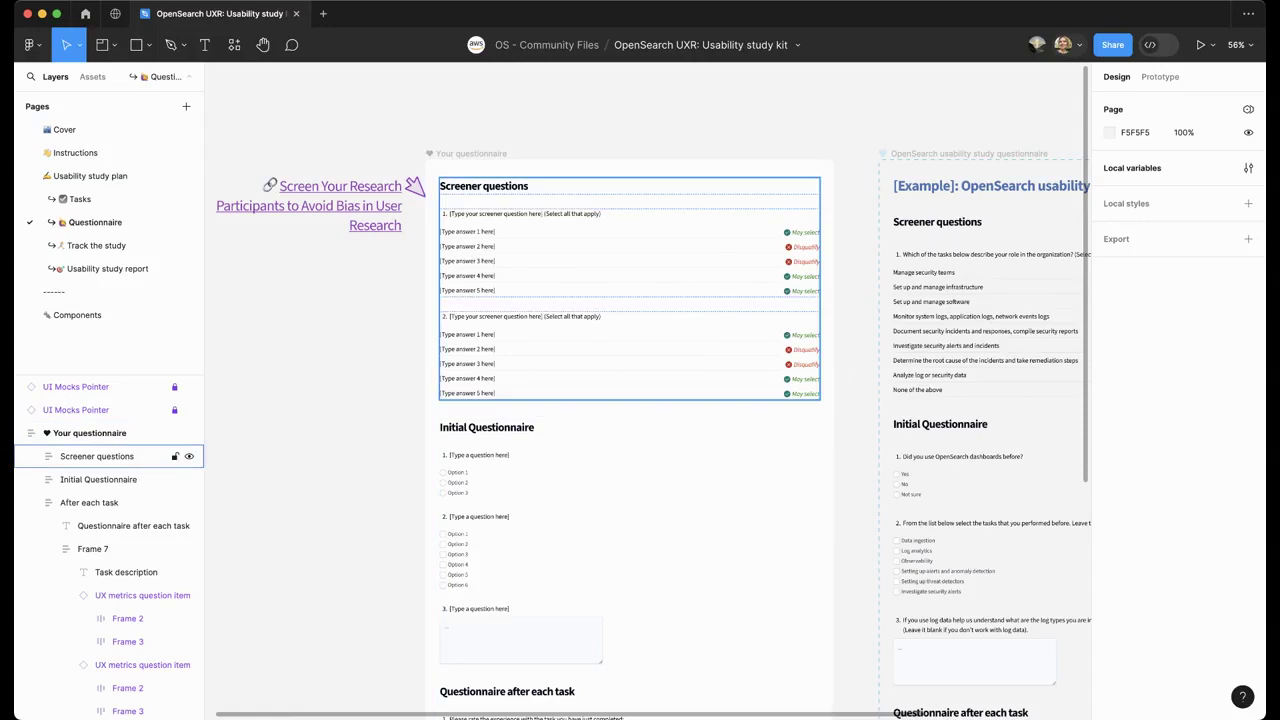
scroll(512, 222, "up", 5)
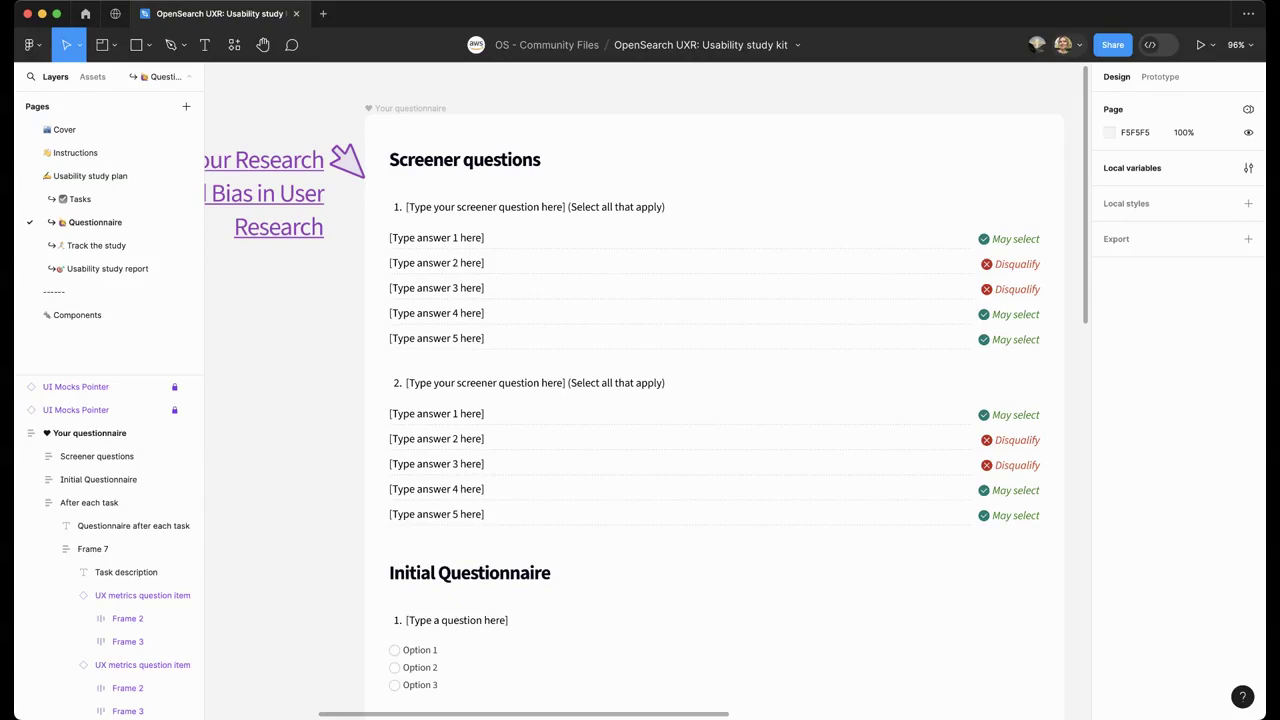
scroll(640, 390, "down", 8)
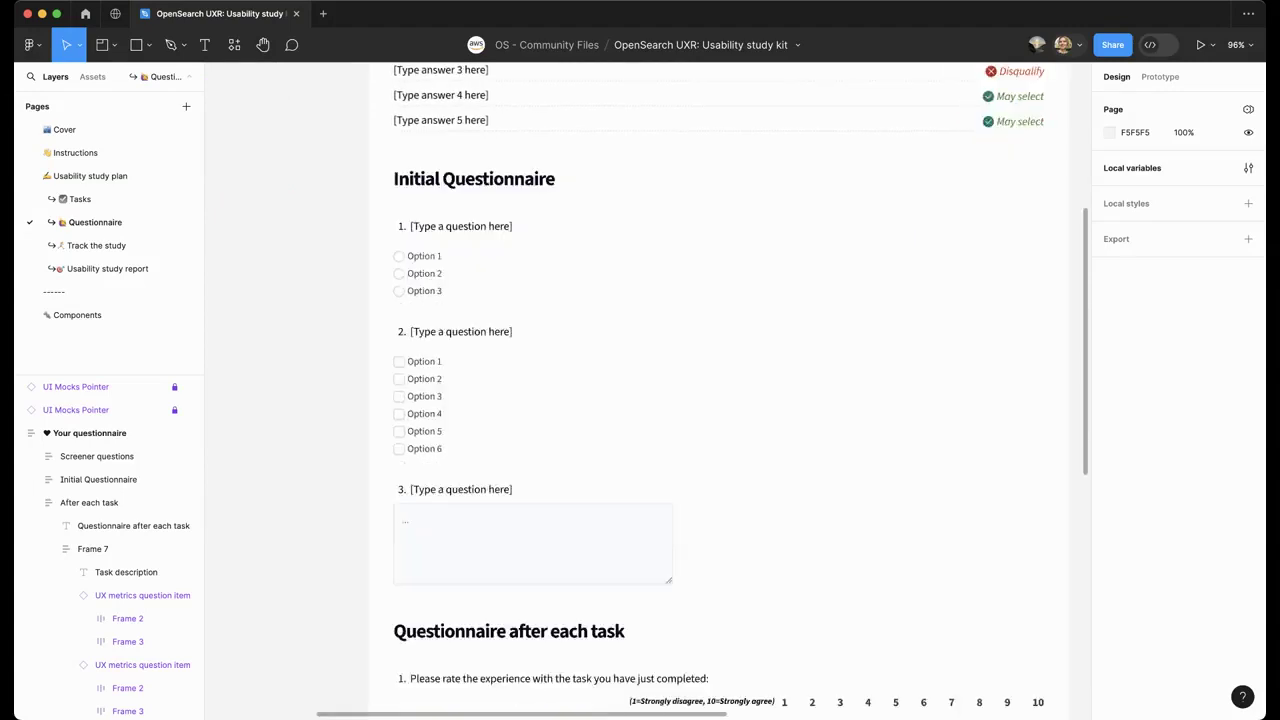
scroll(714, 390, "up", 1)
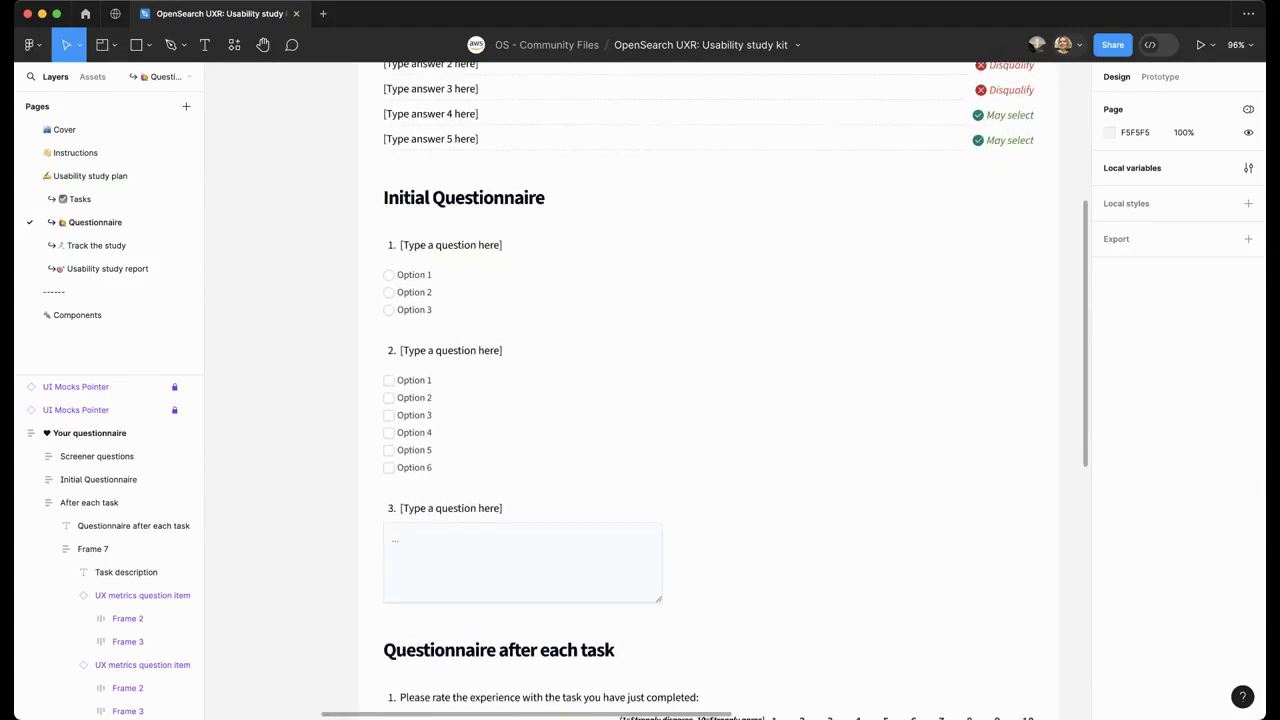
scroll(708, 390, "up", 1)
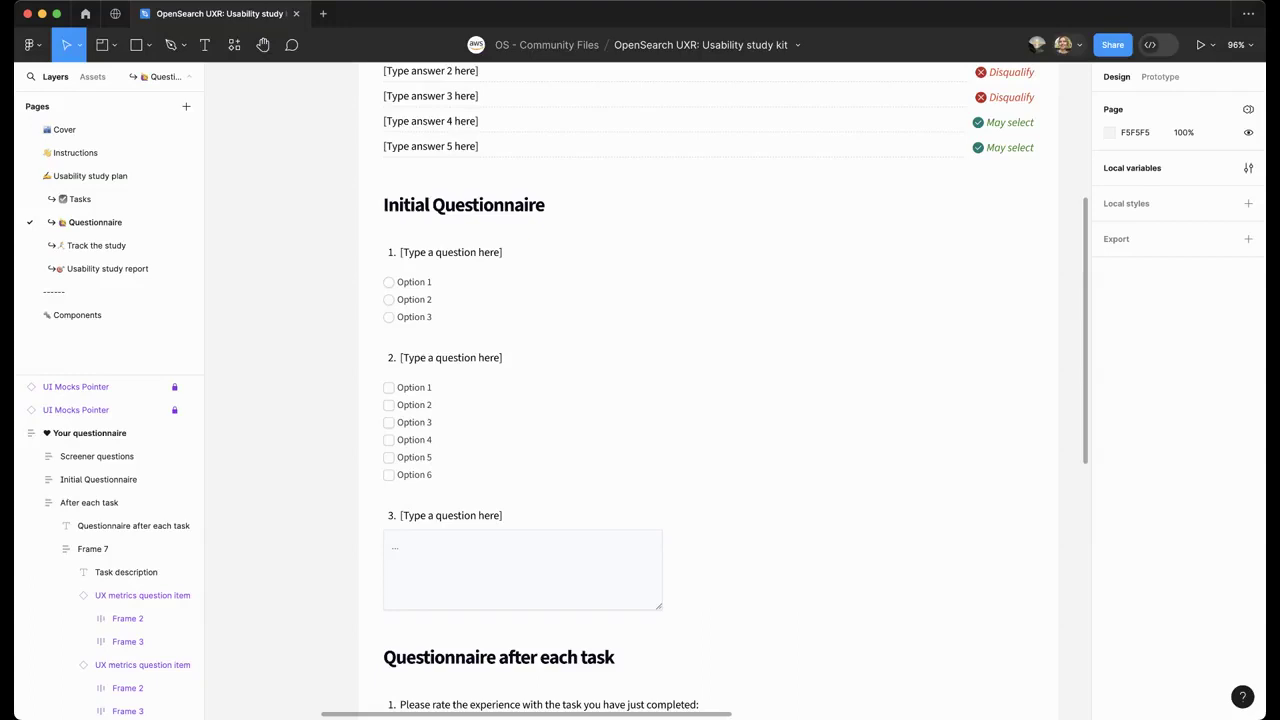
scroll(700, 390, "down", 5)
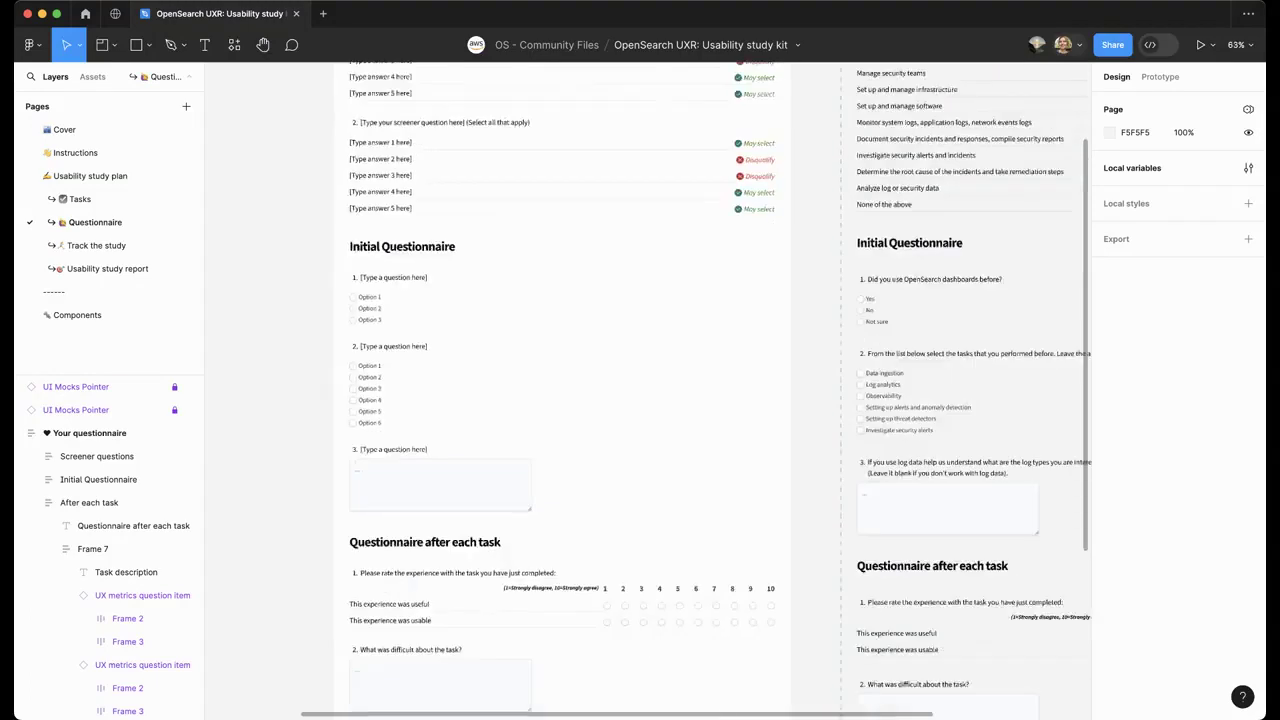
scroll(770, 390, "right", 3)
scroll(930, 150, "up", 5)
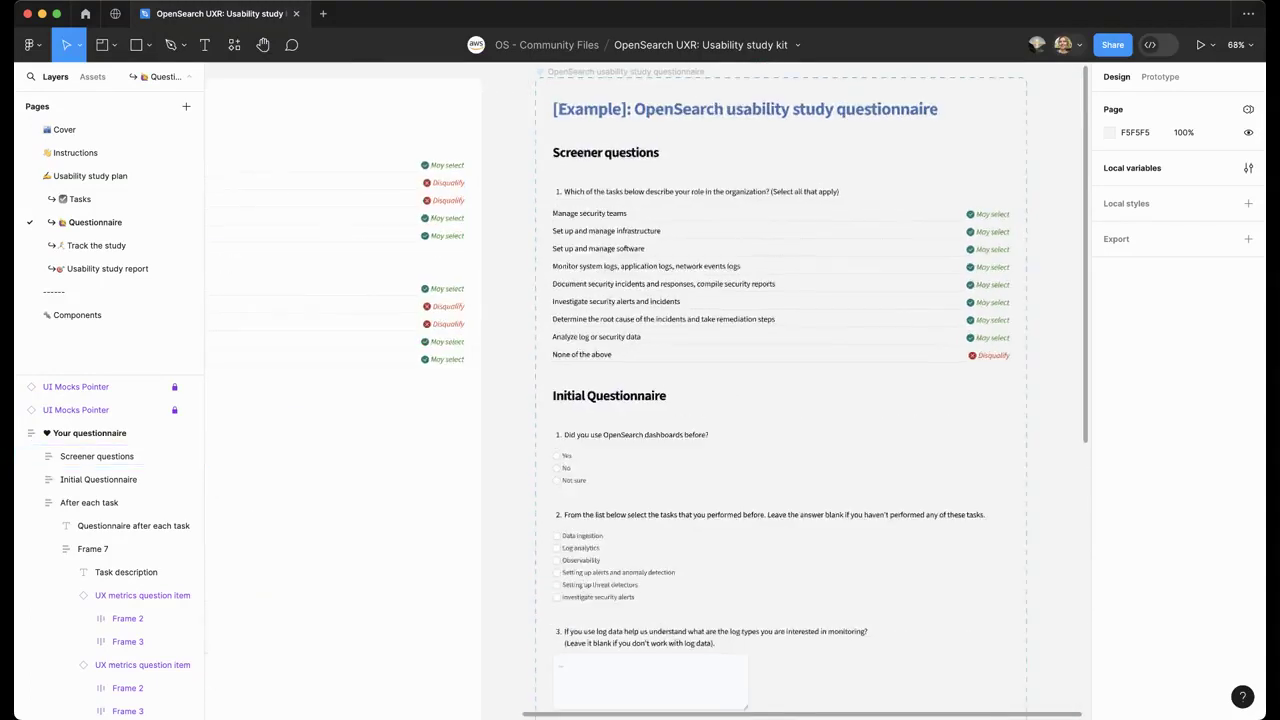
scroll(508, 243, "up", 1)
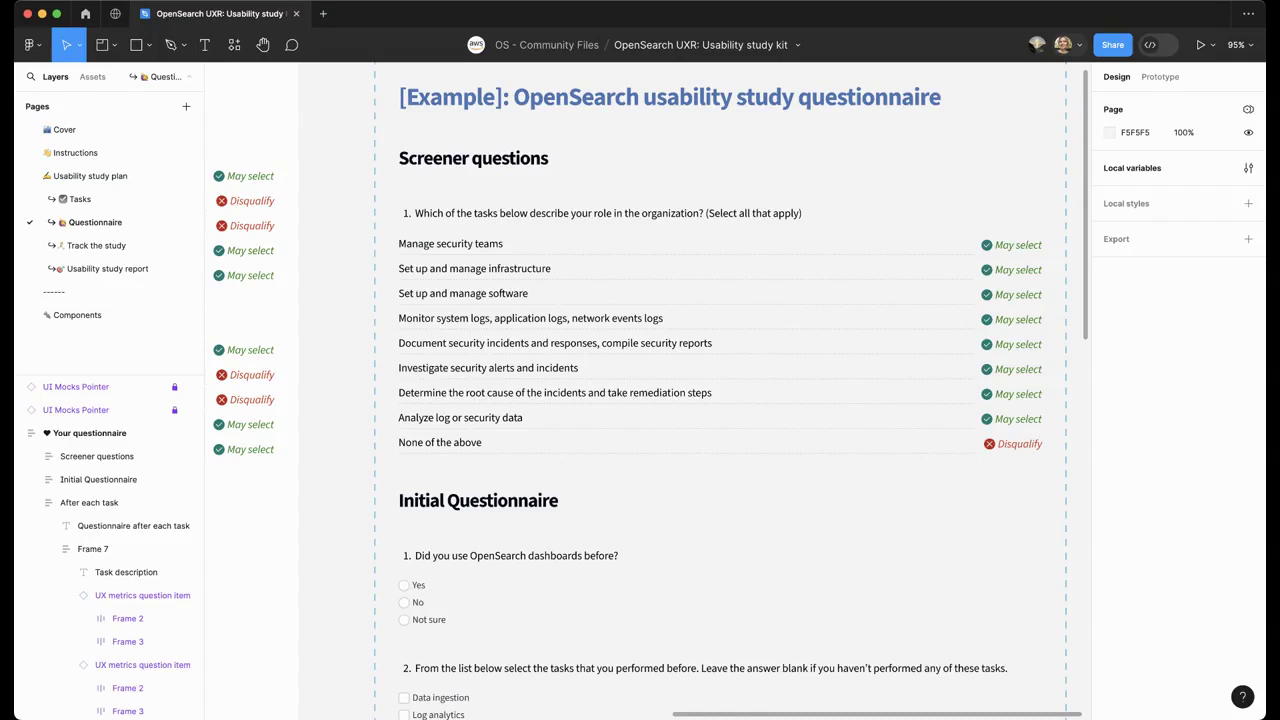
scroll(625, 390, "right", 2)
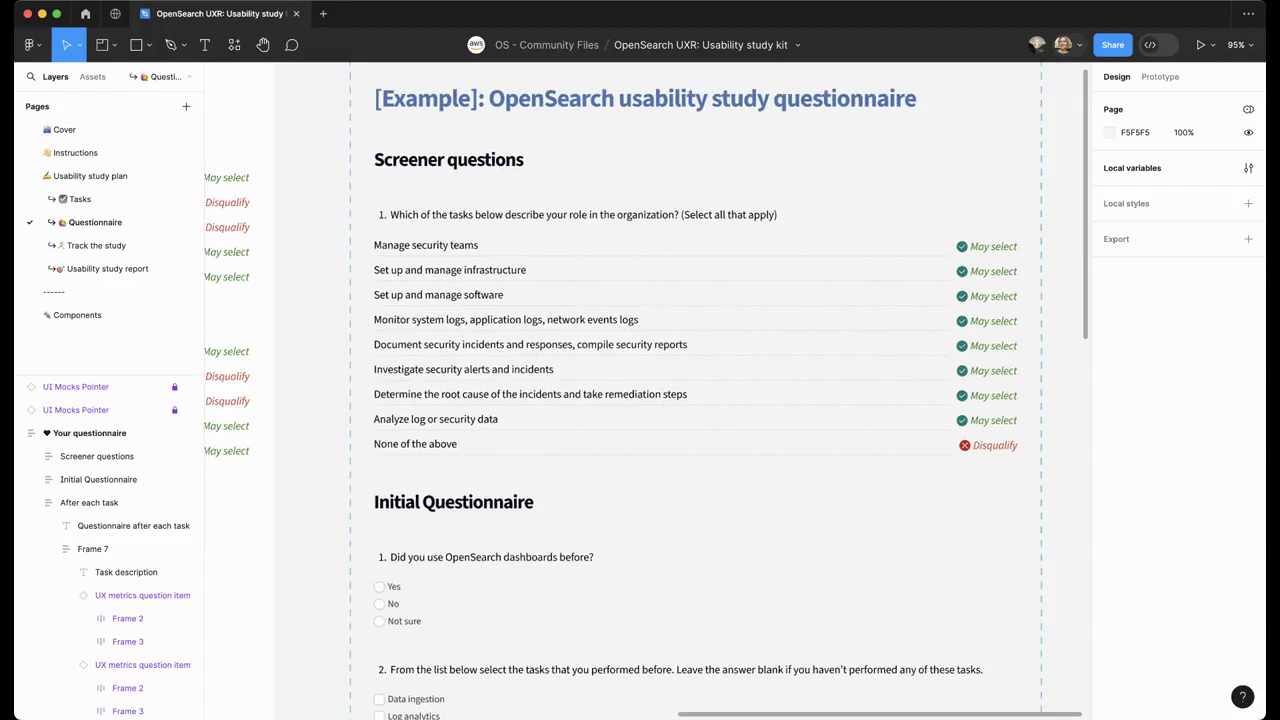
scroll(695, 390, "down", 1)
scroll(645, 390, "down", 6)
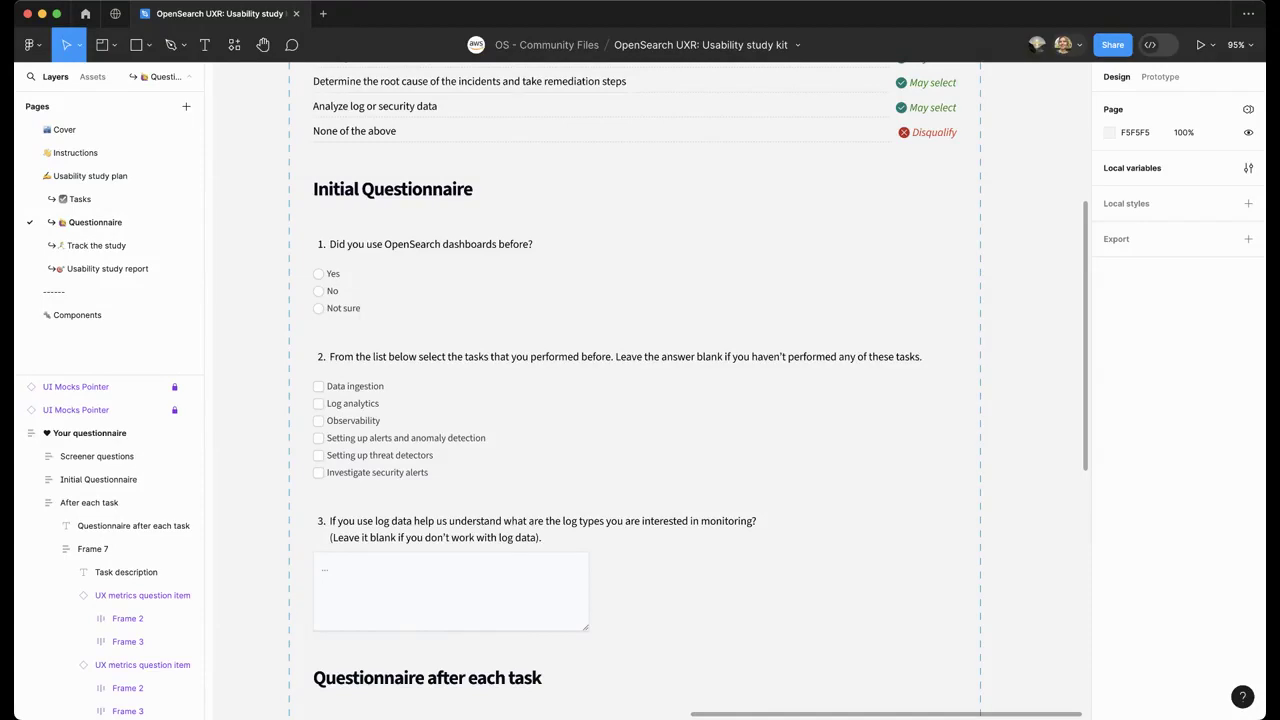
scroll(635, 390, "down", 1)
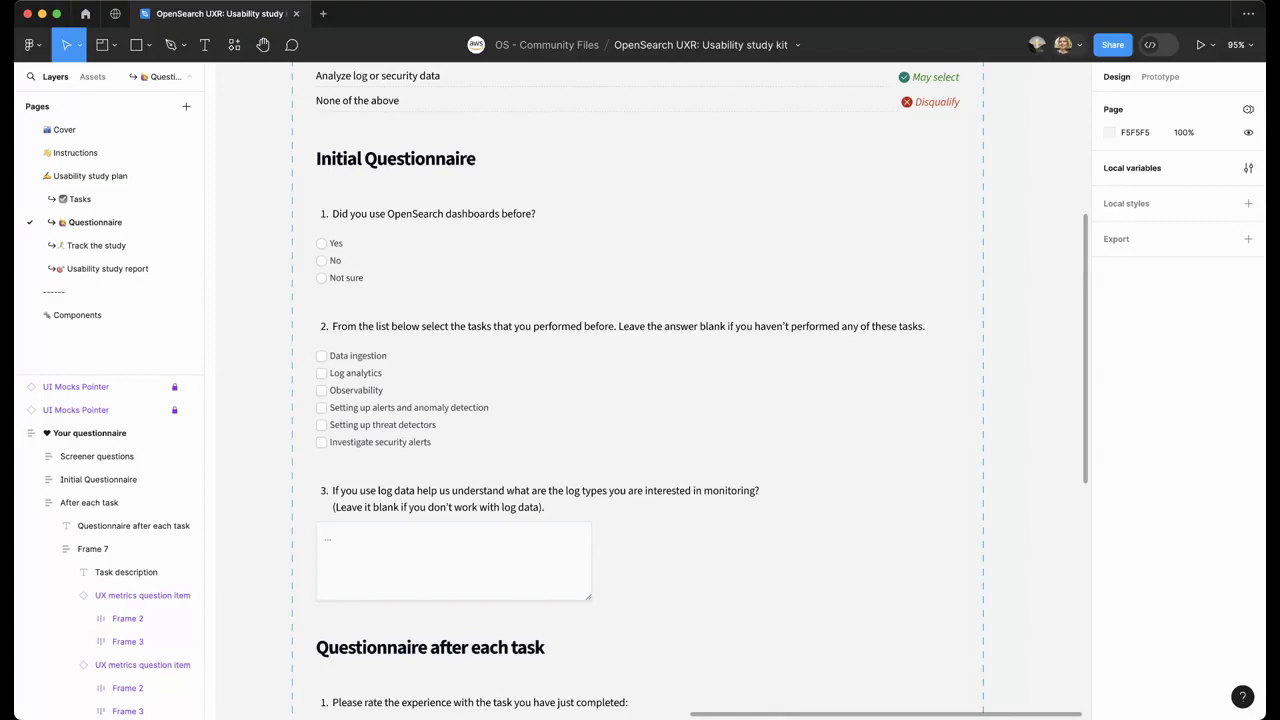
scroll(637, 390, "up", 1)
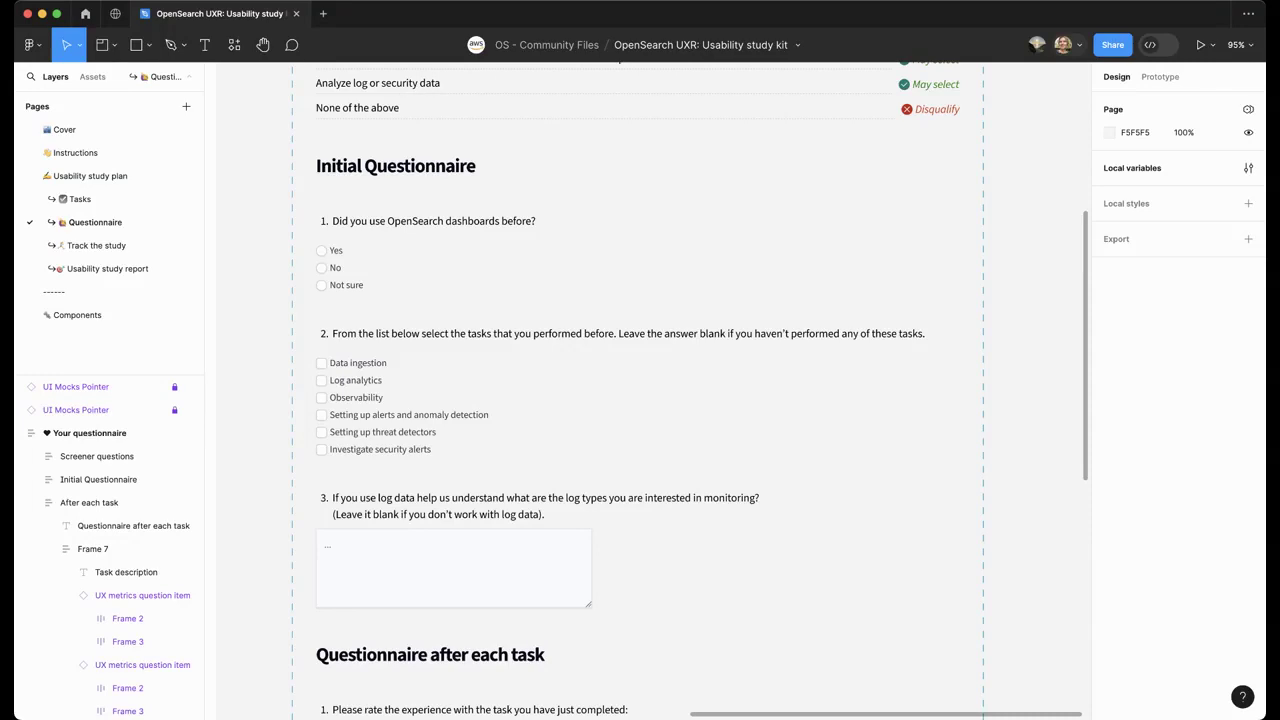
scroll(637, 390, "up", 1)
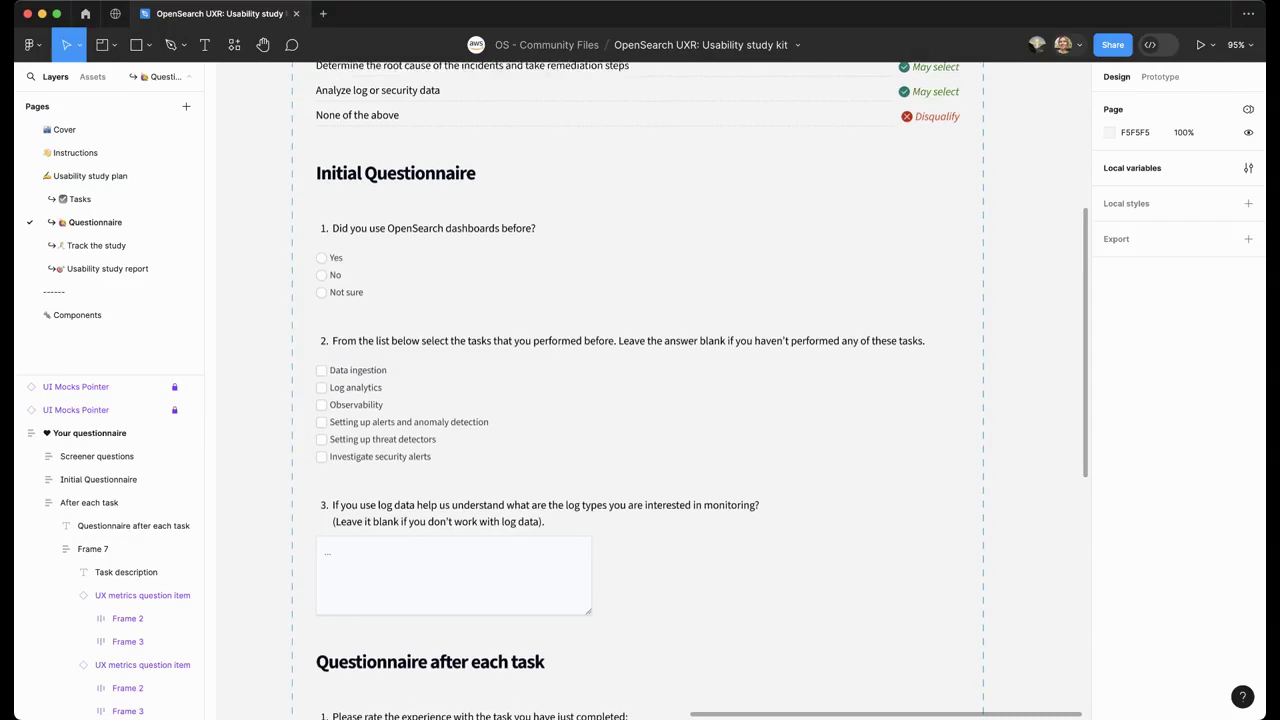
scroll(650, 390, "down", 5)
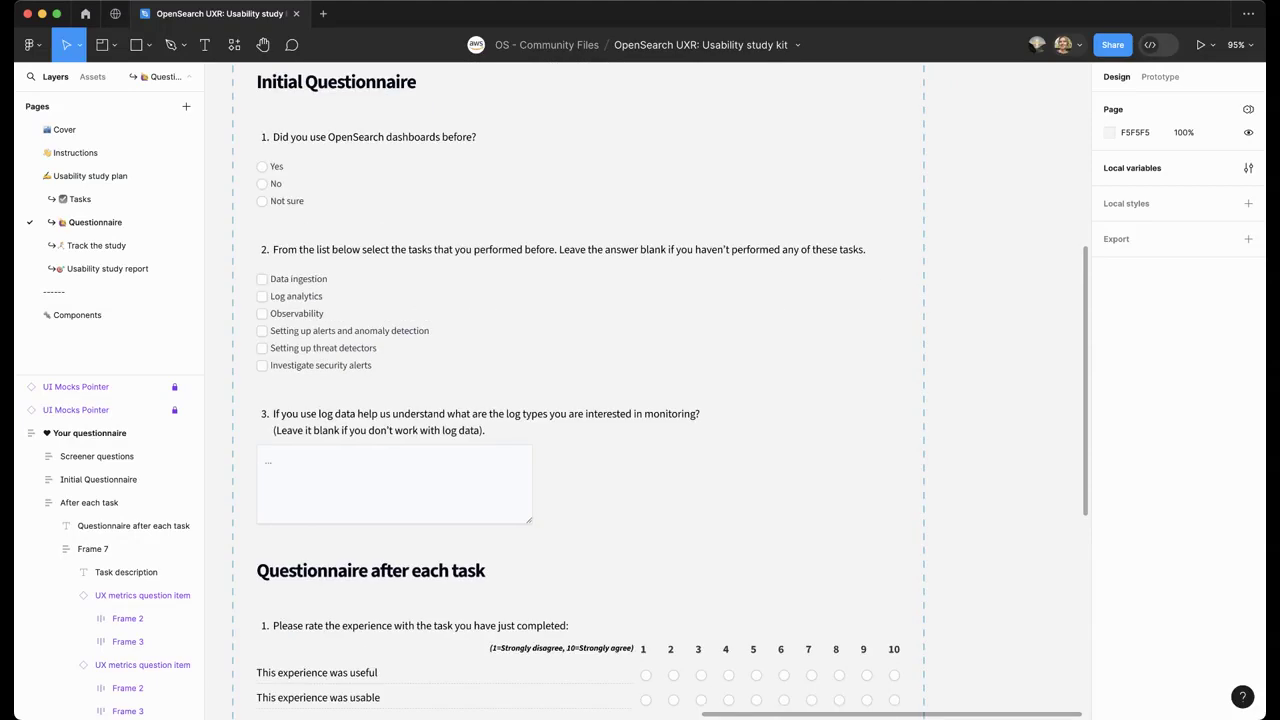
scroll(640, 390, "down", 8, "ctrl")
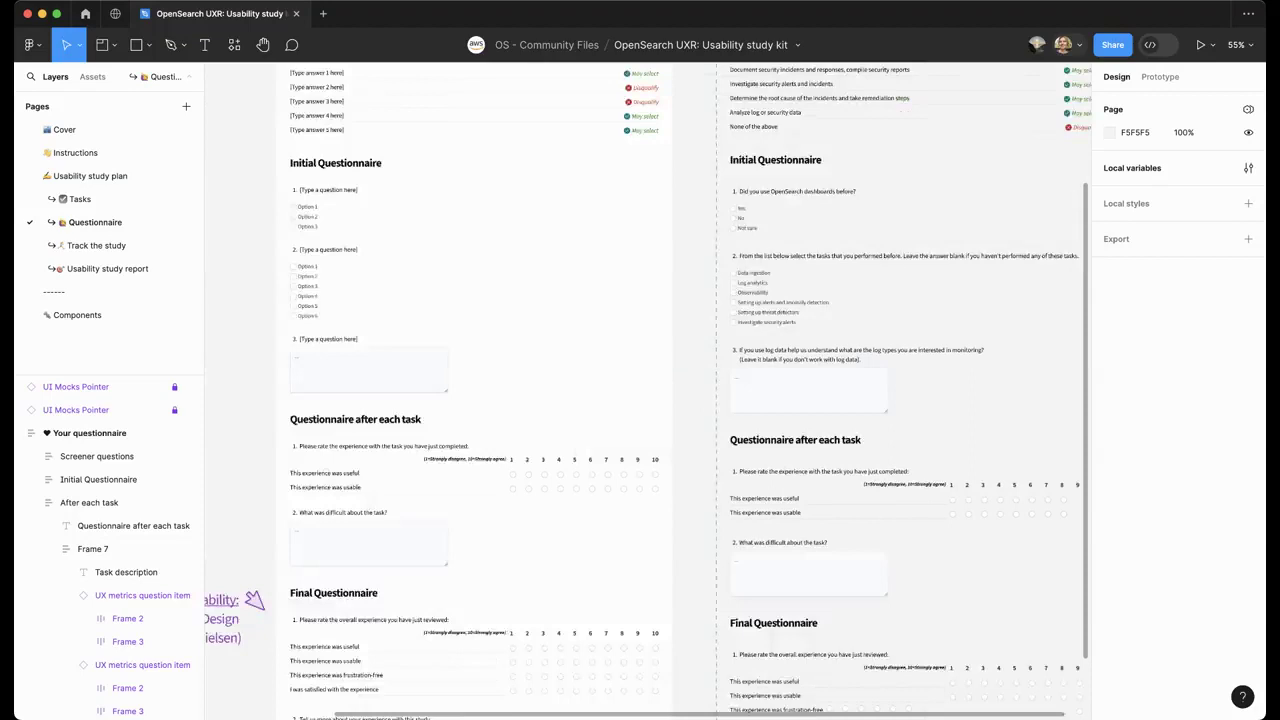
Read through the after-task and final questionnaires, ending at the 1–10 overall experience ratings.
scroll(432, 461, "up", 6, "ctrl")
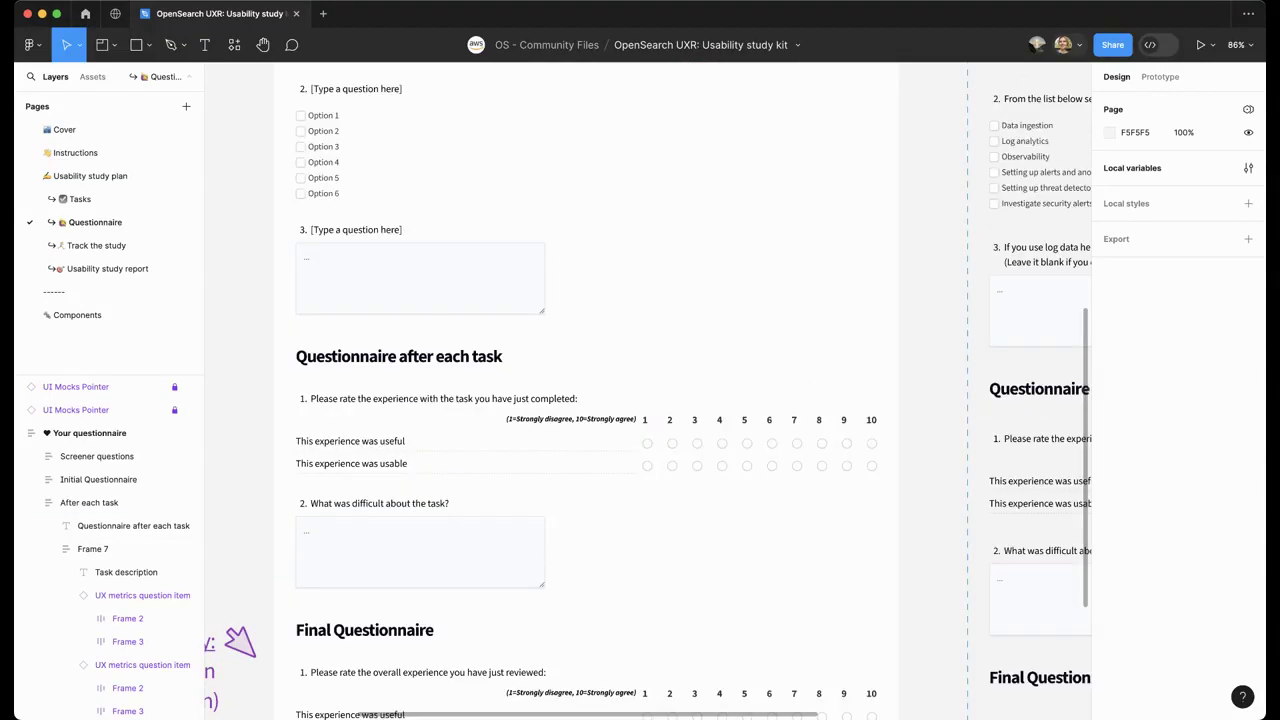
scroll(640, 390, "down", 5)
scroll(640, 390, "left", 5)
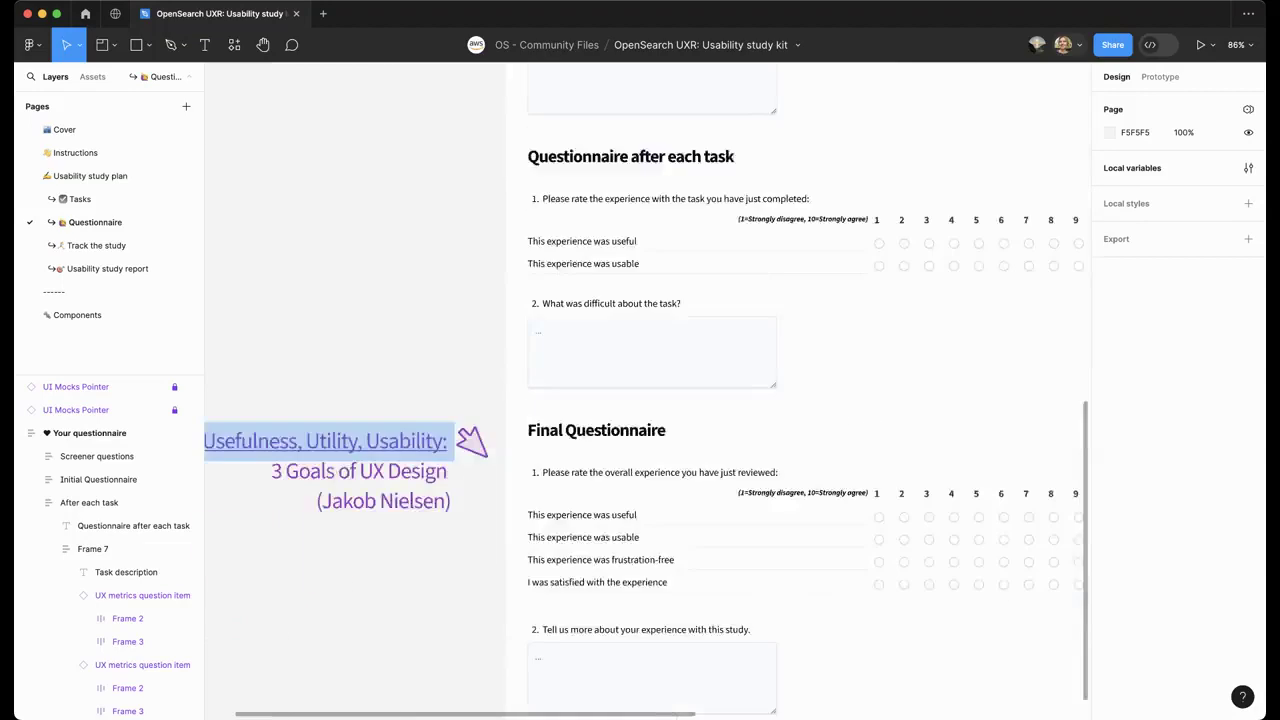
scroll(640, 390, "up", 1)
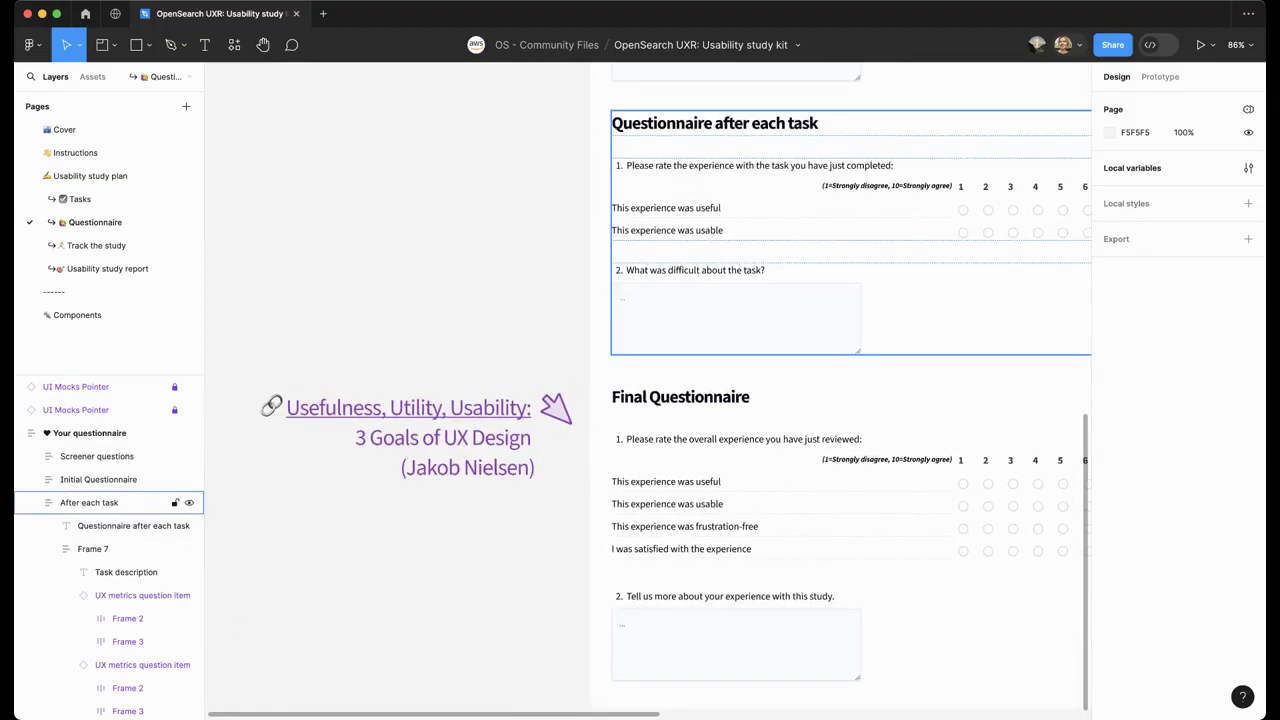
scroll(640, 390, "down", 3)
scroll(640, 390, "right", 5)
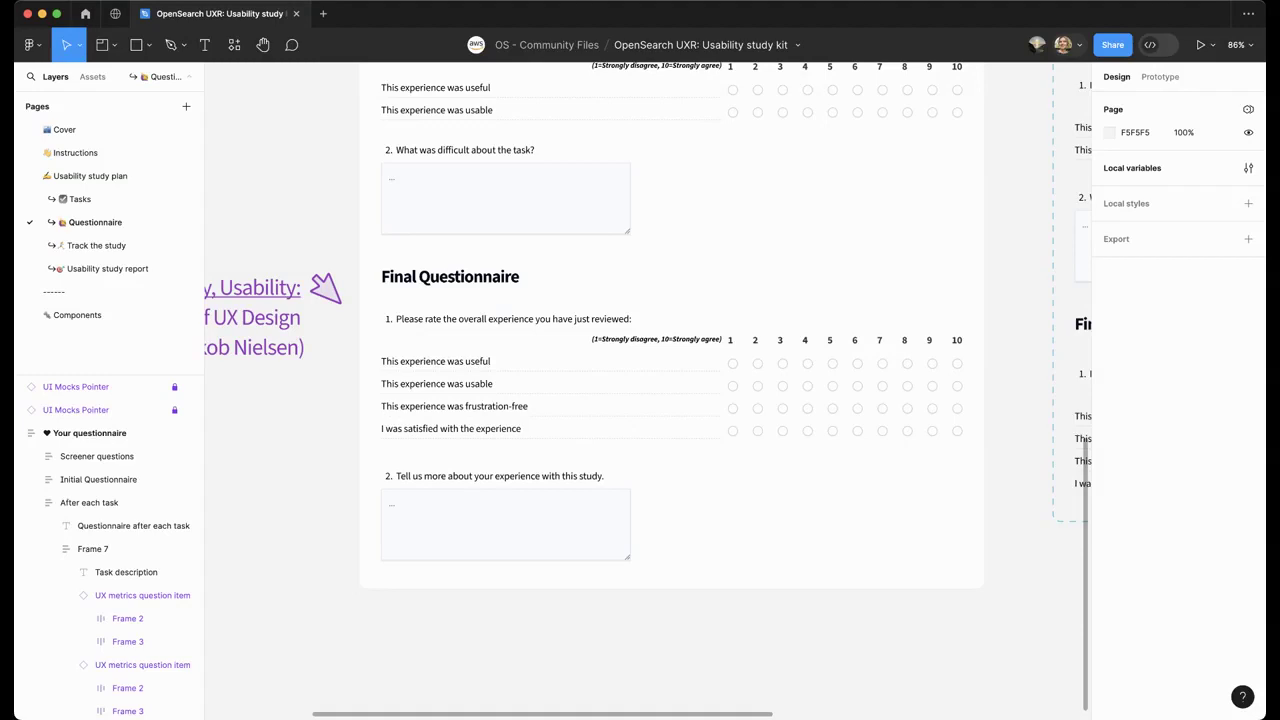
scroll(278, 178, "down", 3)
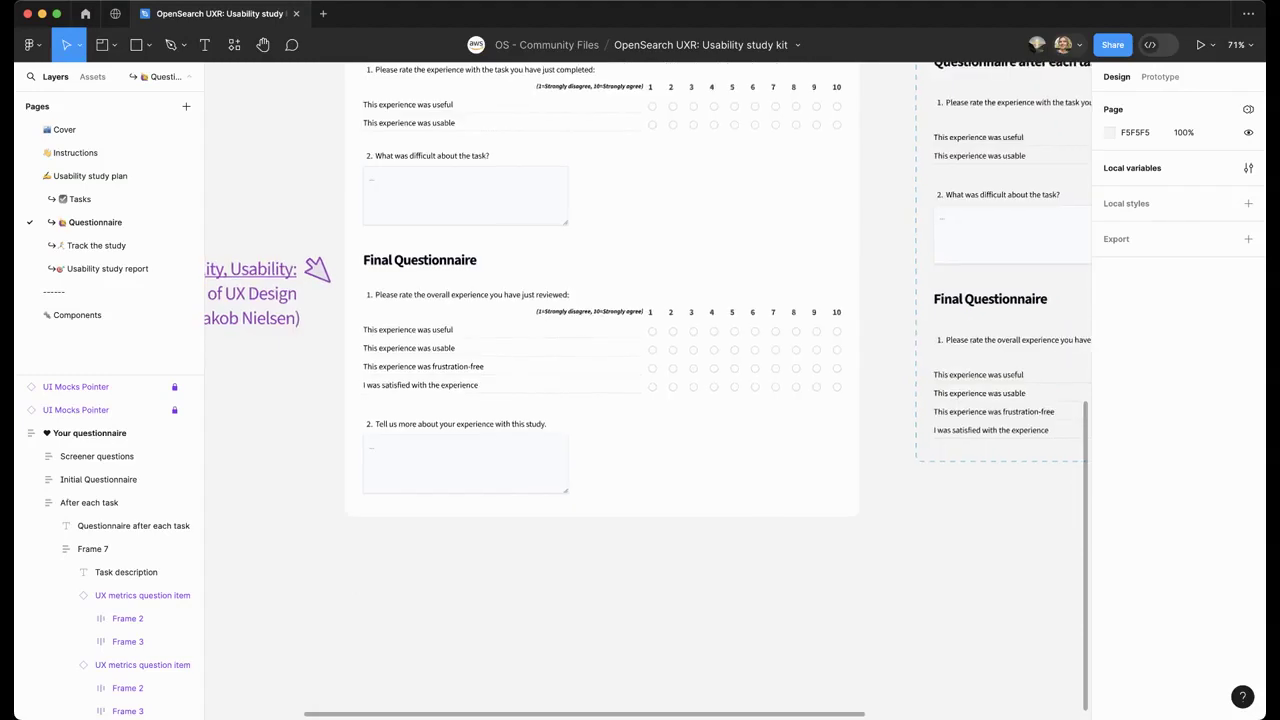
left_click(96, 245)
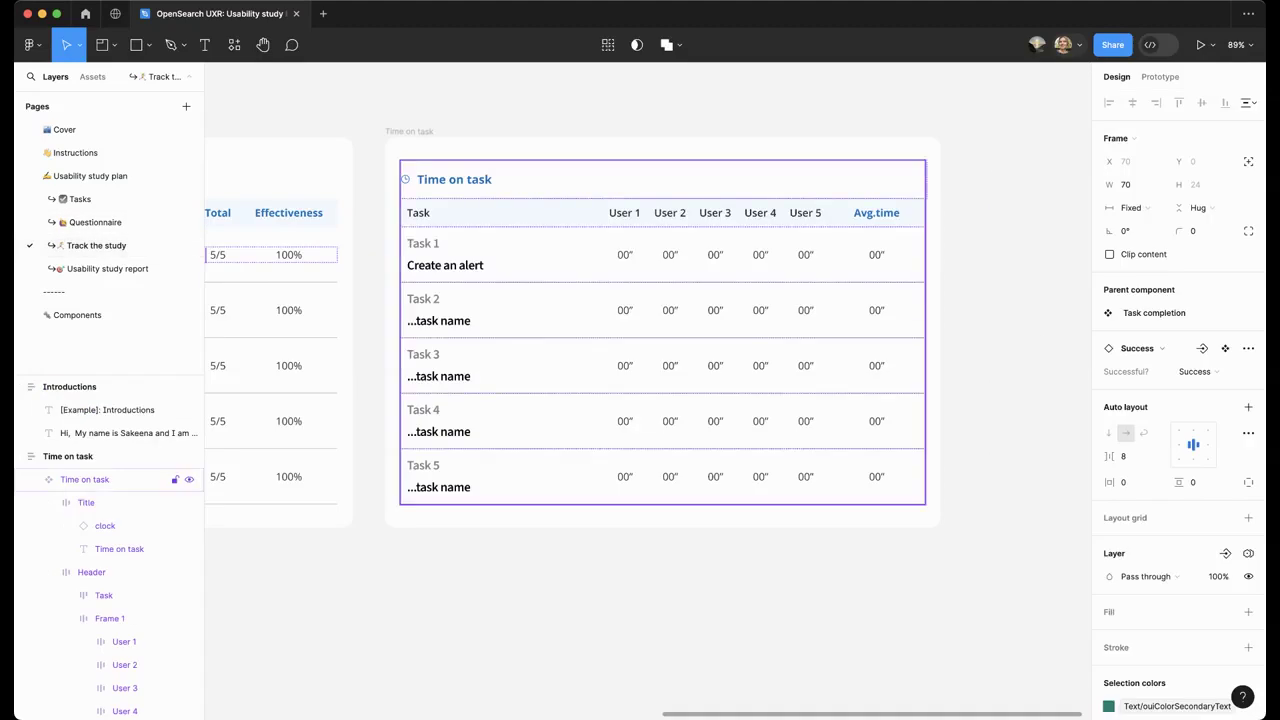
scroll(548, 250, "down", 3)
scroll(400, 260, "left", 3)
scroll(377, 214, "up", 3)
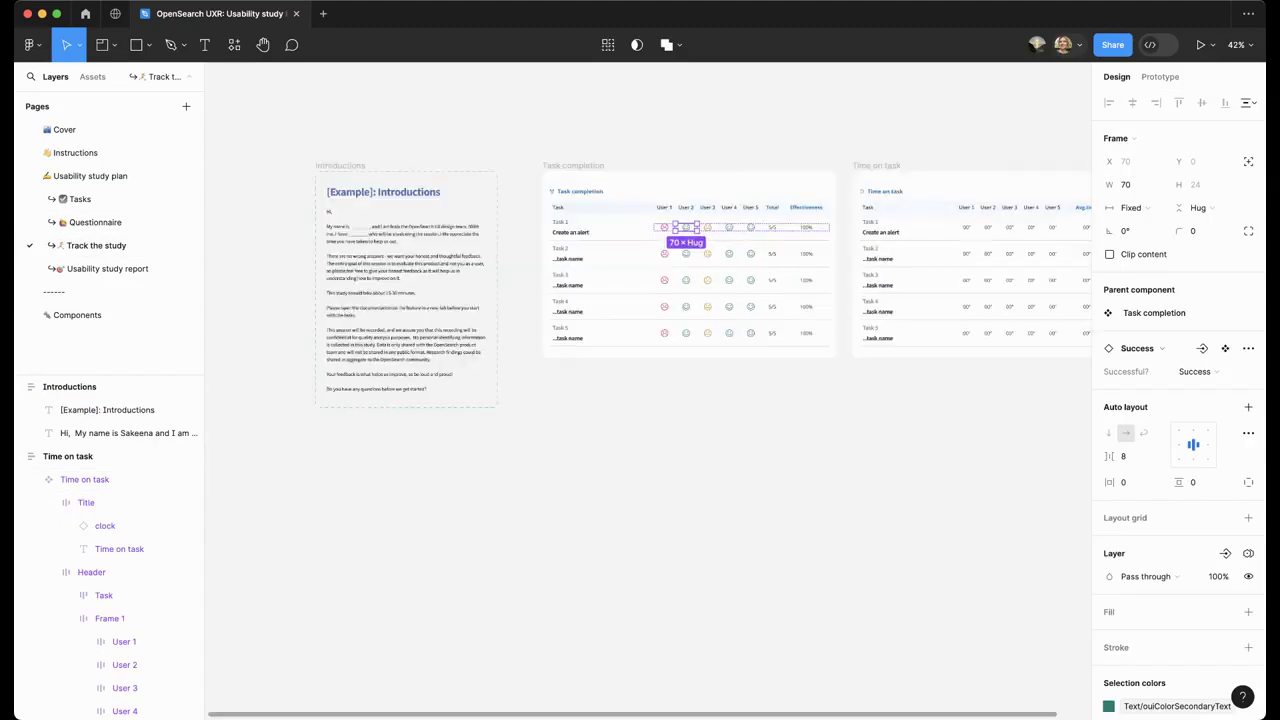
scroll(380, 221, "up", 3)
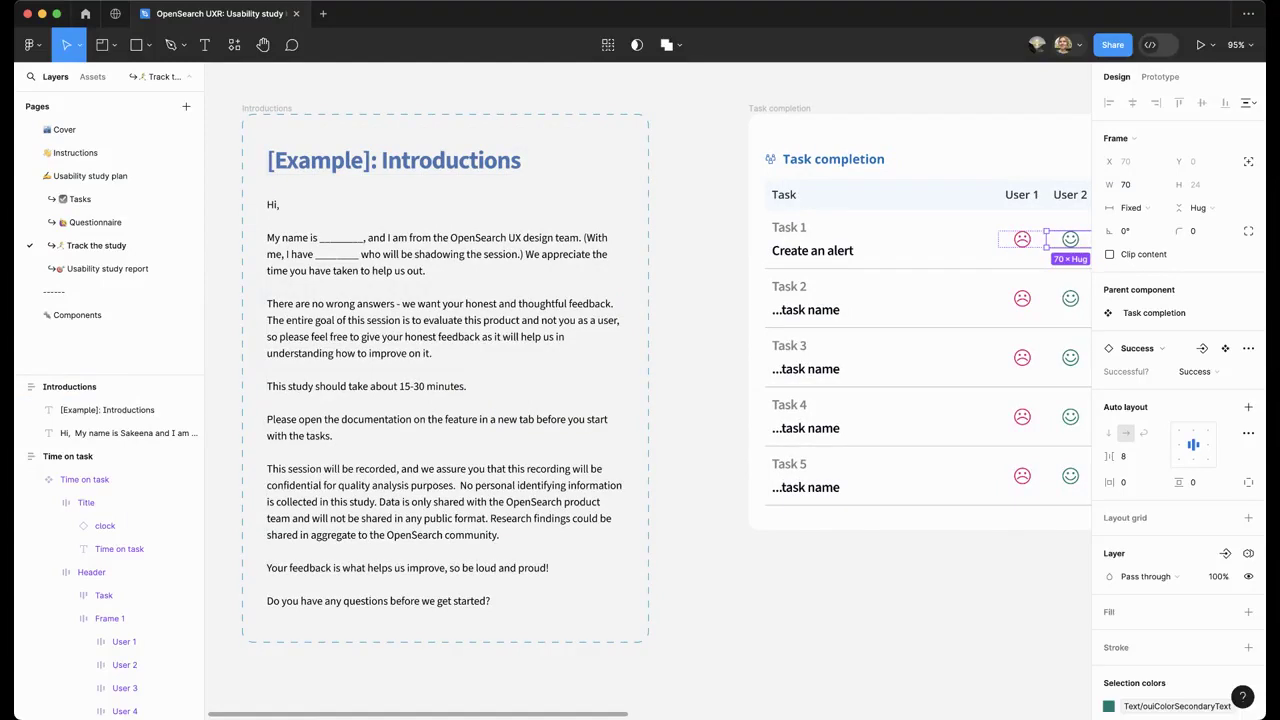
scroll(667, 373, "left", 2)
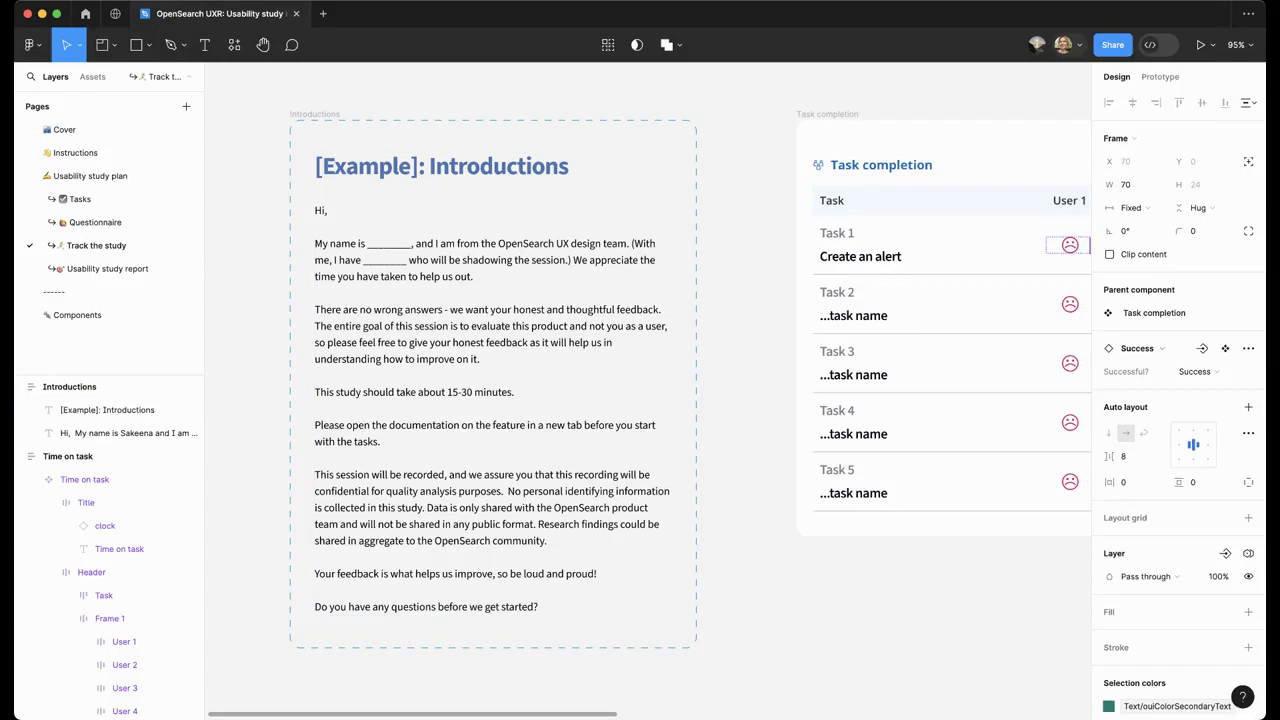
scroll(667, 383, "right", 8)
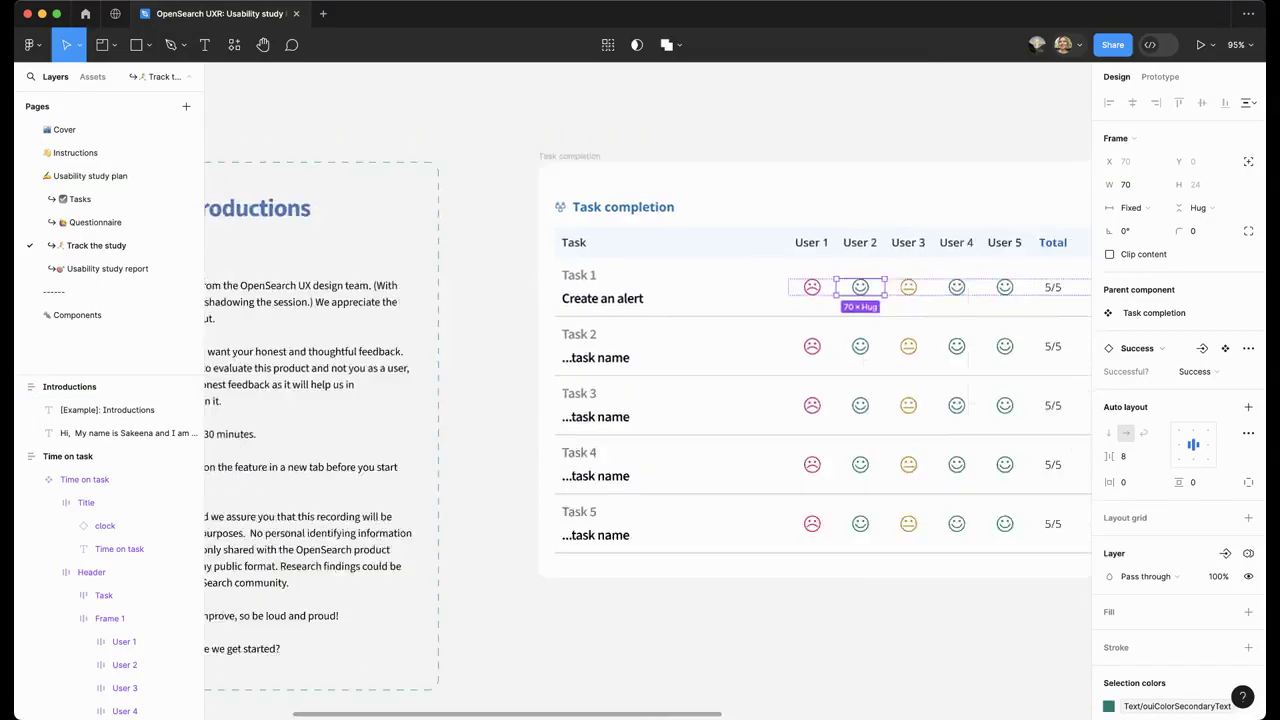
key("Escape")
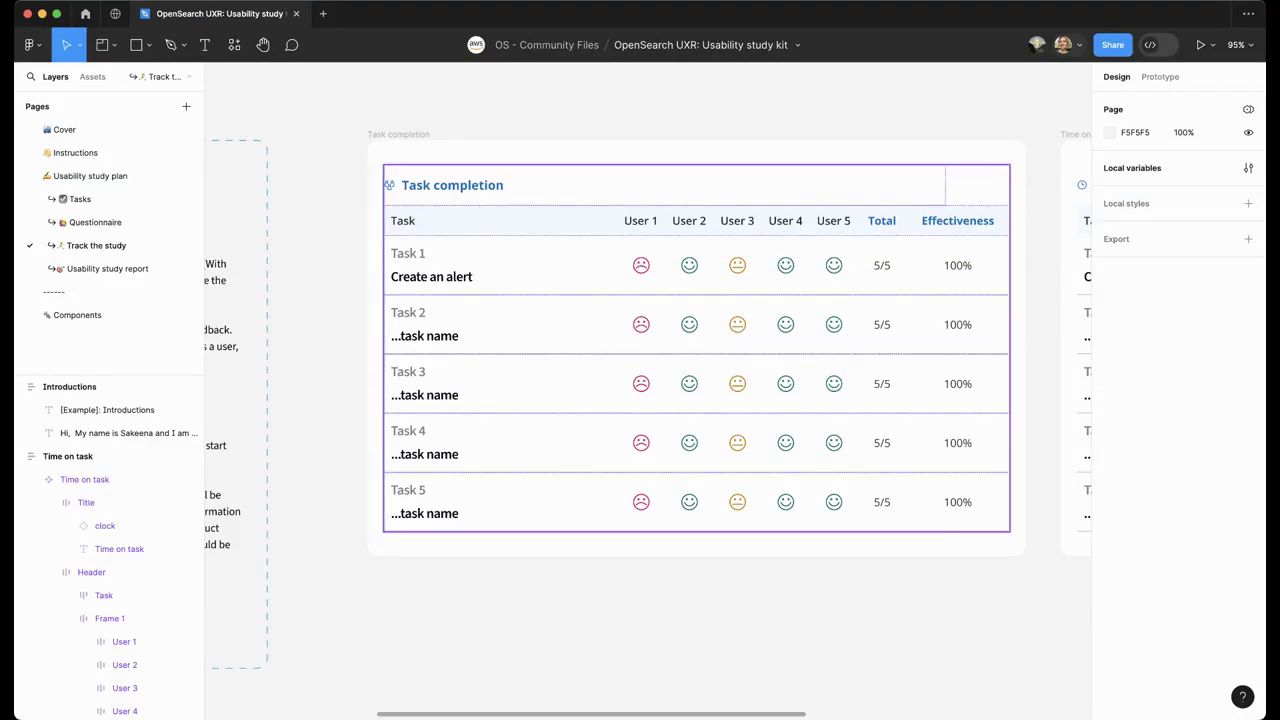
Set User 1's Task 1 'Successful?' property to 'When prompted' in the Task completion table.
left_click(737, 265)
double_click(737, 265)
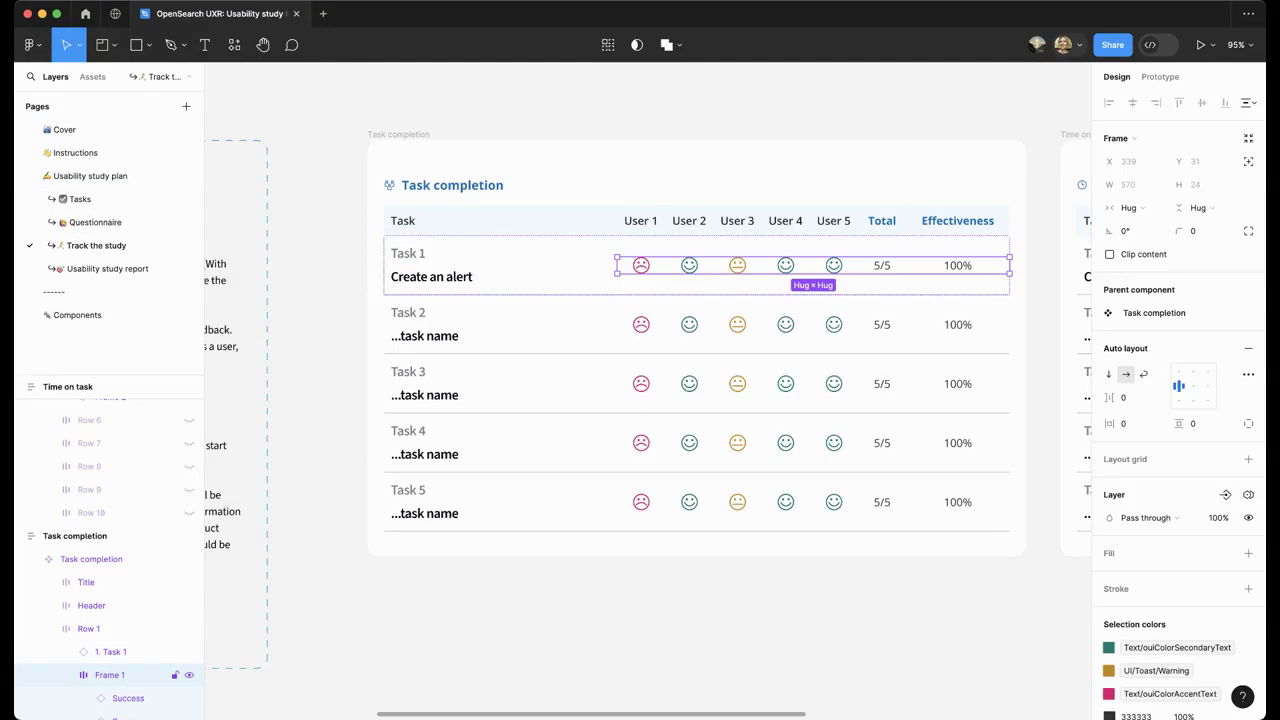
left_click(641, 265)
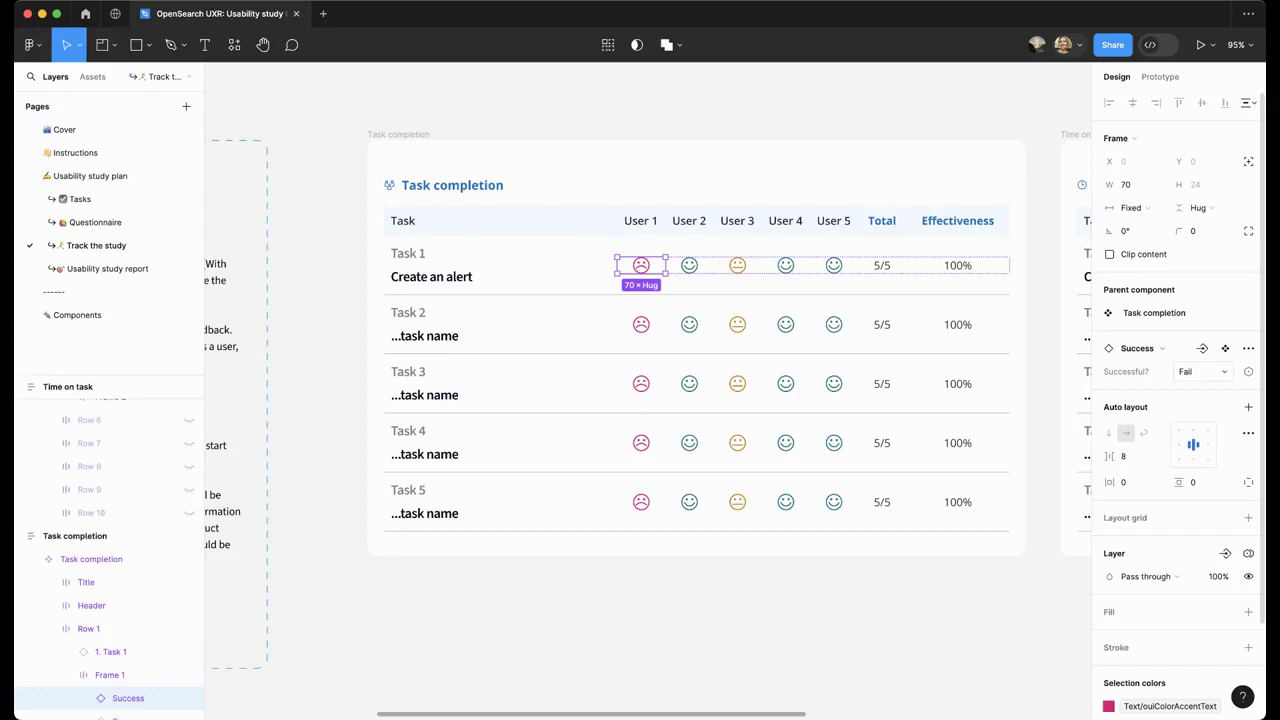
left_click(1195, 371)
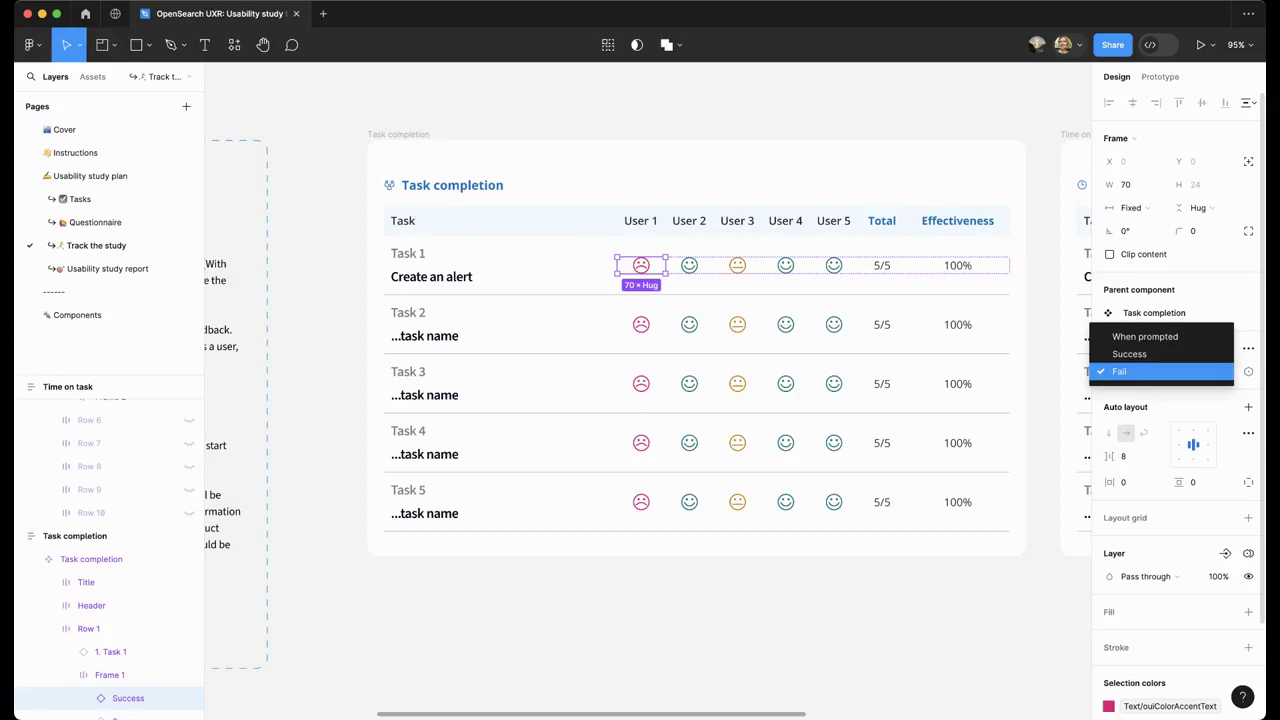
left_click(1129, 354)
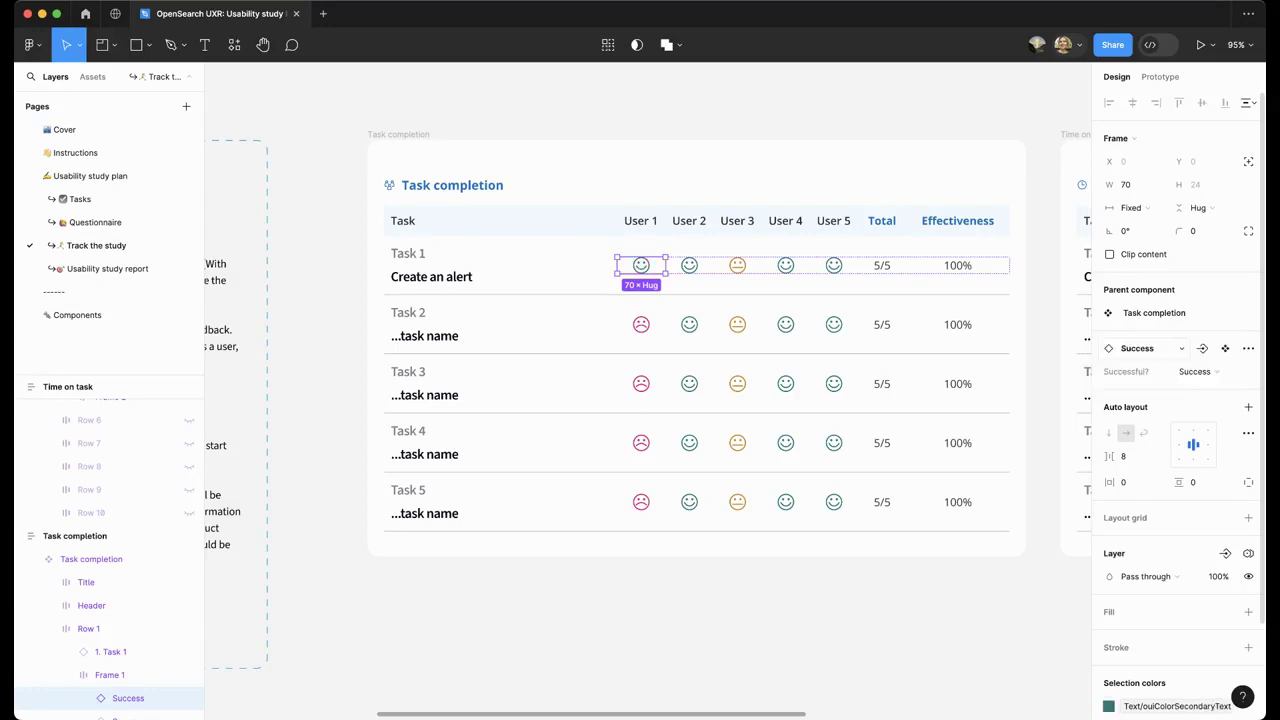
left_click(1185, 371)
left_click(1120, 388)
left_click(1195, 371)
left_click(1130, 334)
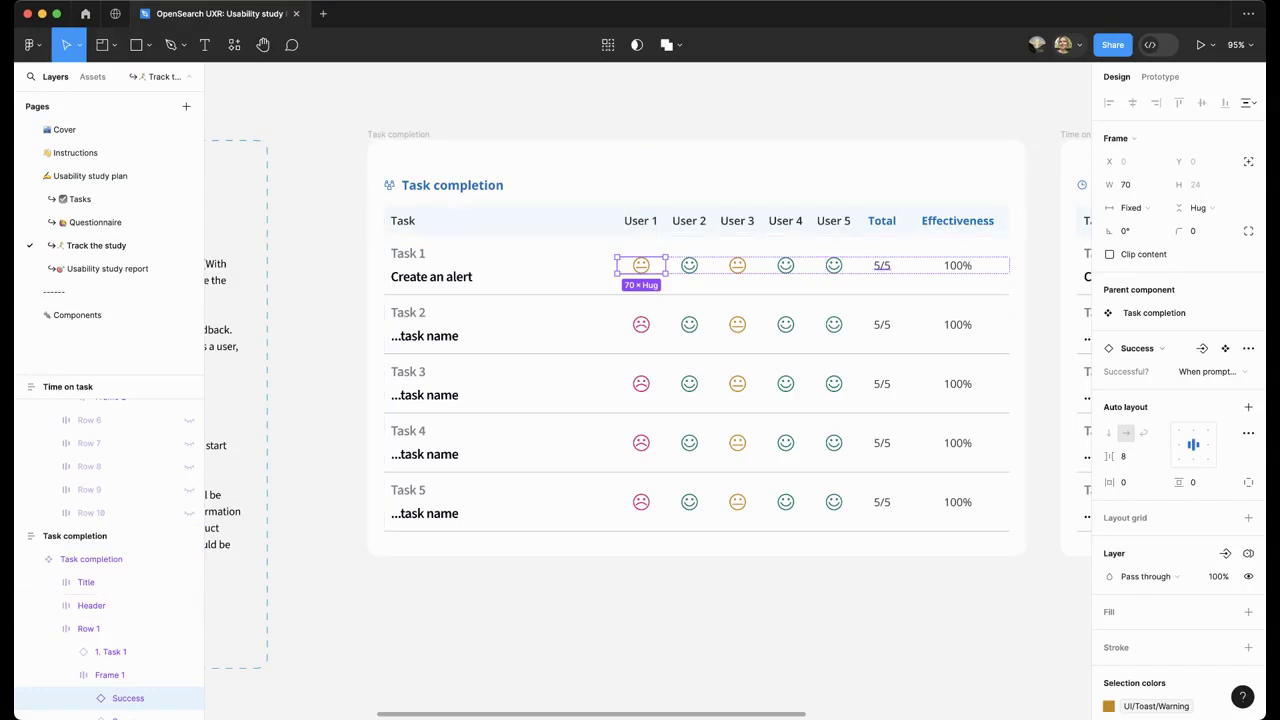
left_click(881, 265)
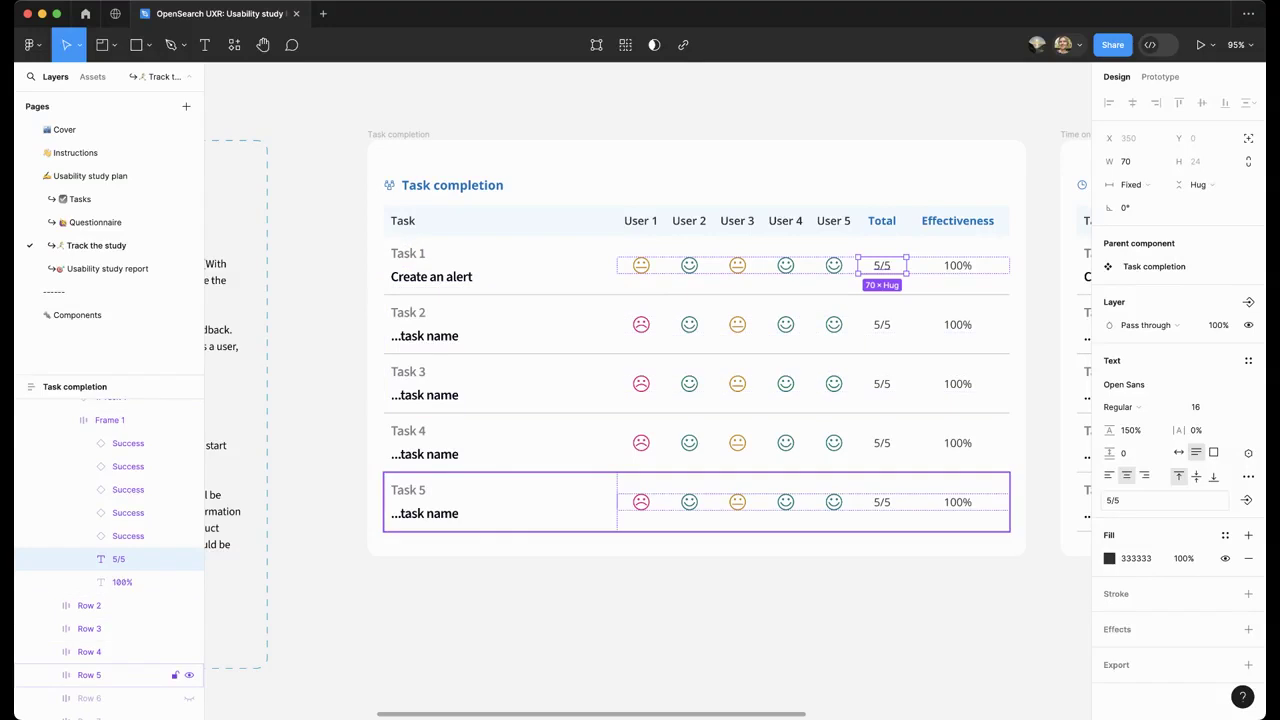
Select the Task 5 and Task 4 completion rows, then bring the Time on task table into view.
left_click(100, 675)
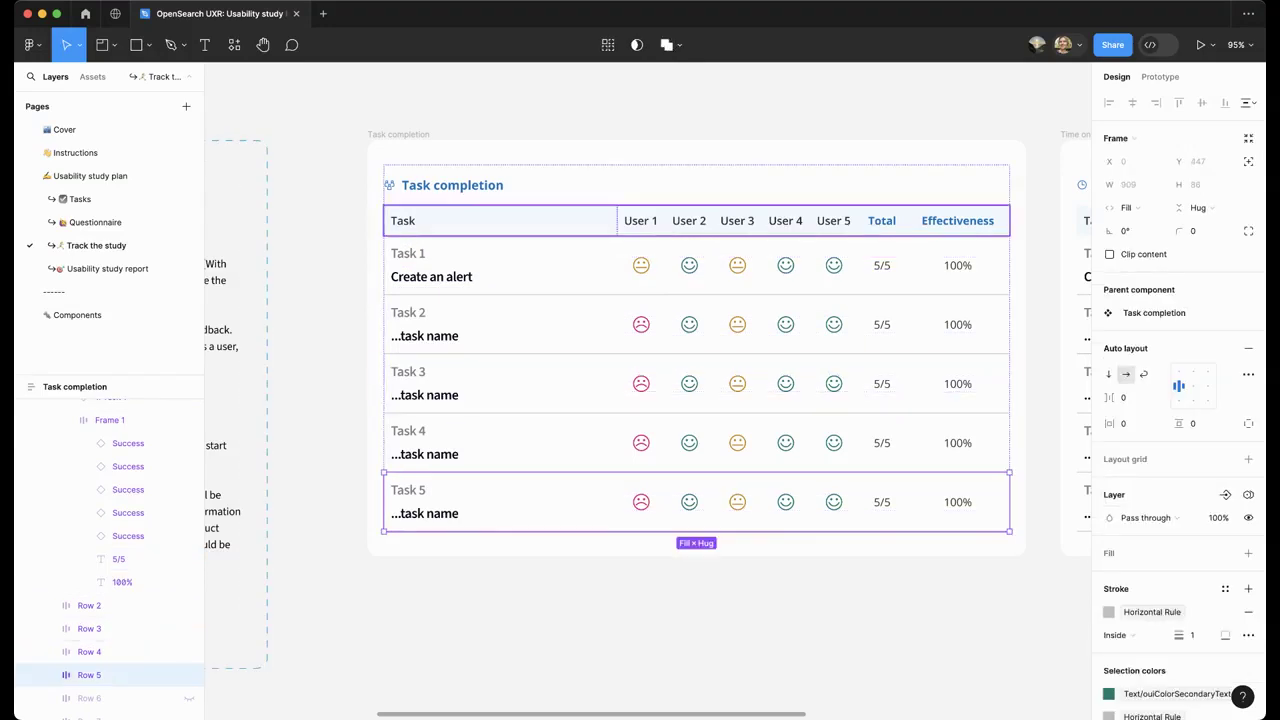
left_click(100, 651)
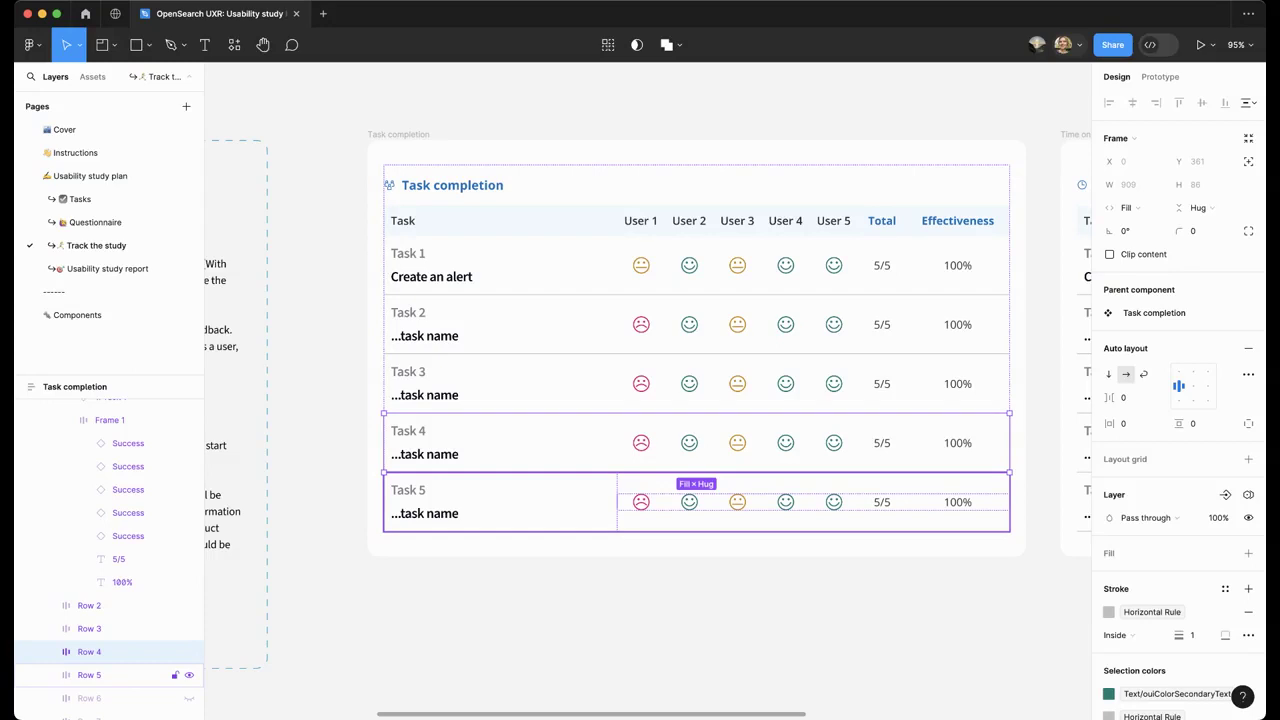
scroll(640, 380, "right", 10)
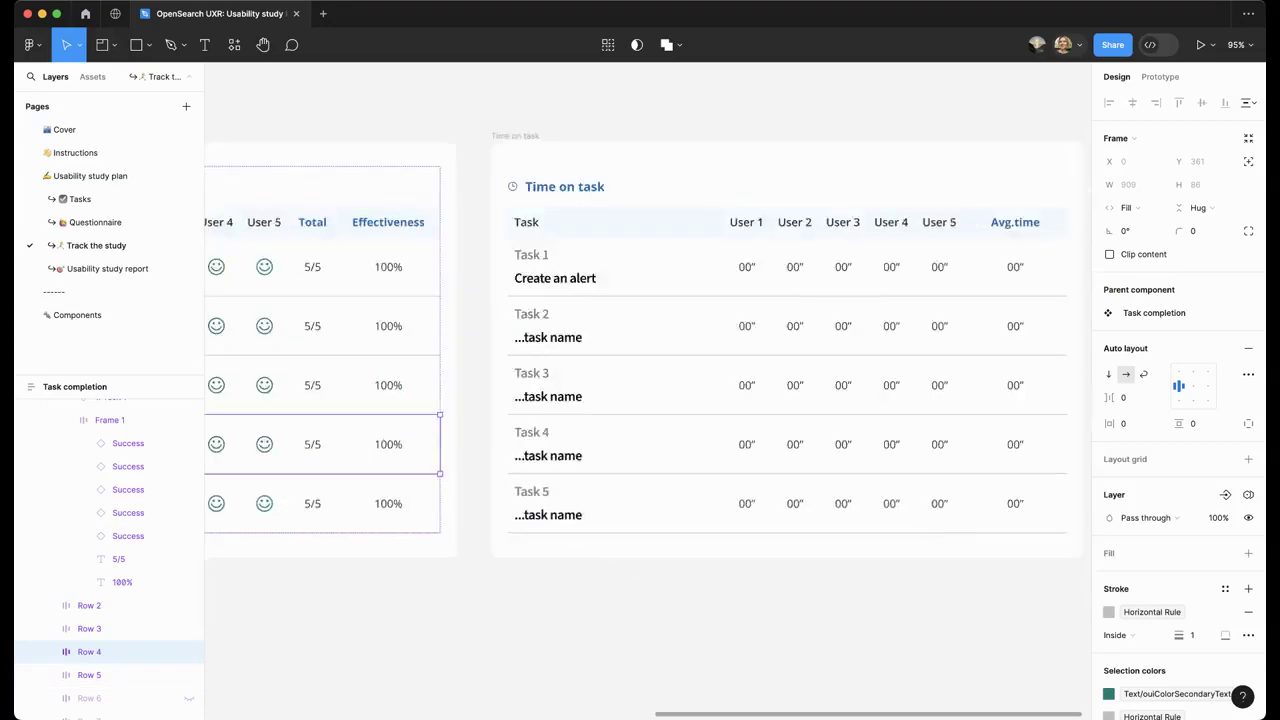
Deselect Row 4, keeping the Time on task board with Task 1 'Create an alert' in view.
scroll(725, 358, "right", 1)
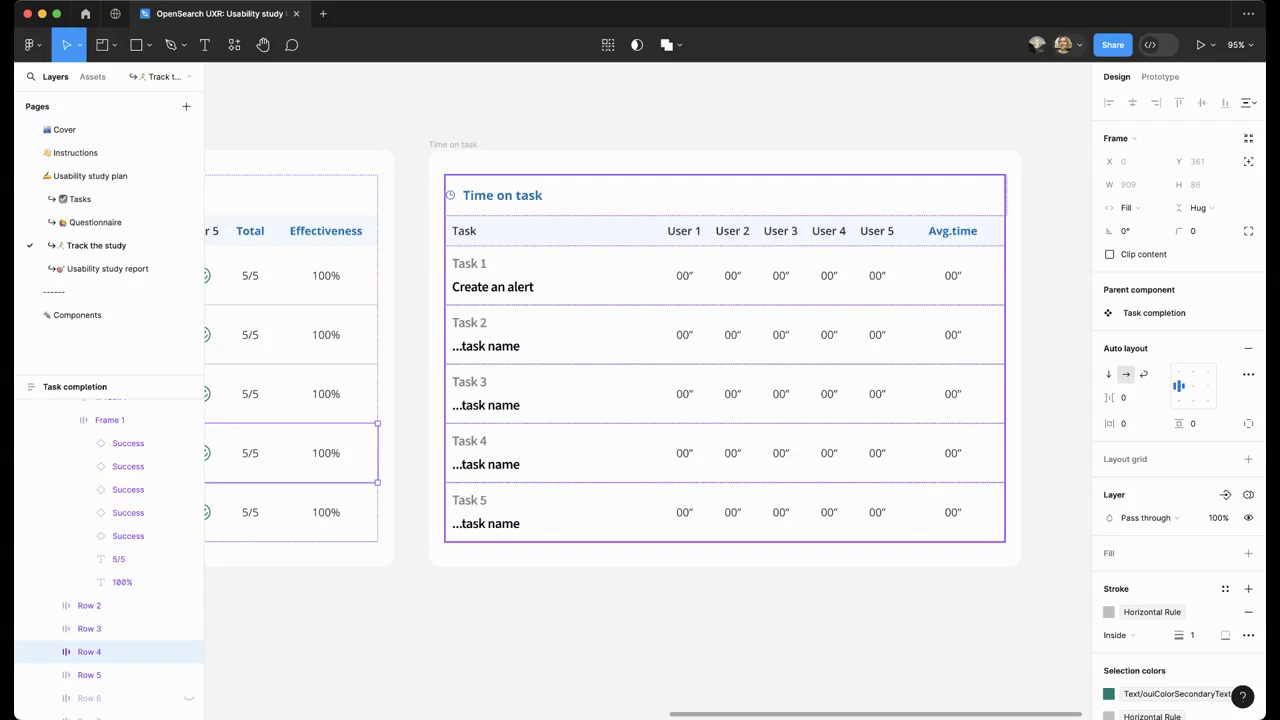
key("Escape")
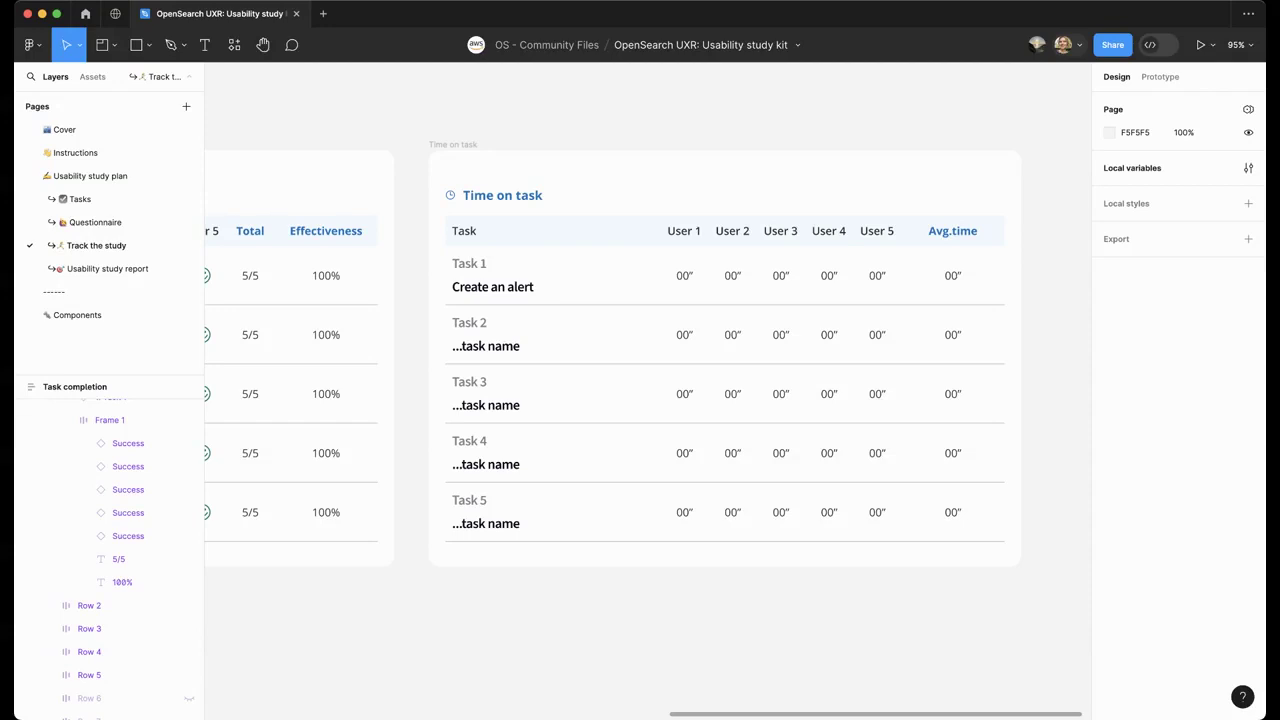
Open the Usability study report page and scroll down through its template sections.
left_click(107, 268)
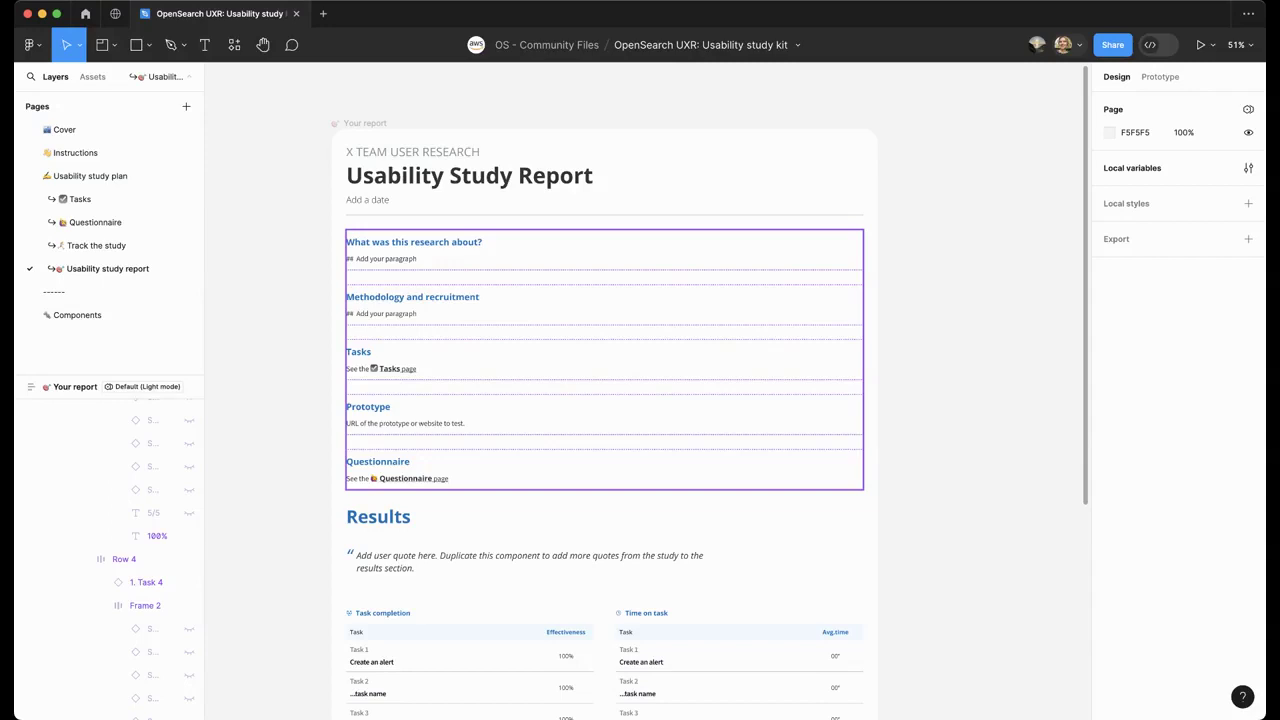
scroll(359, 244, "up", 3)
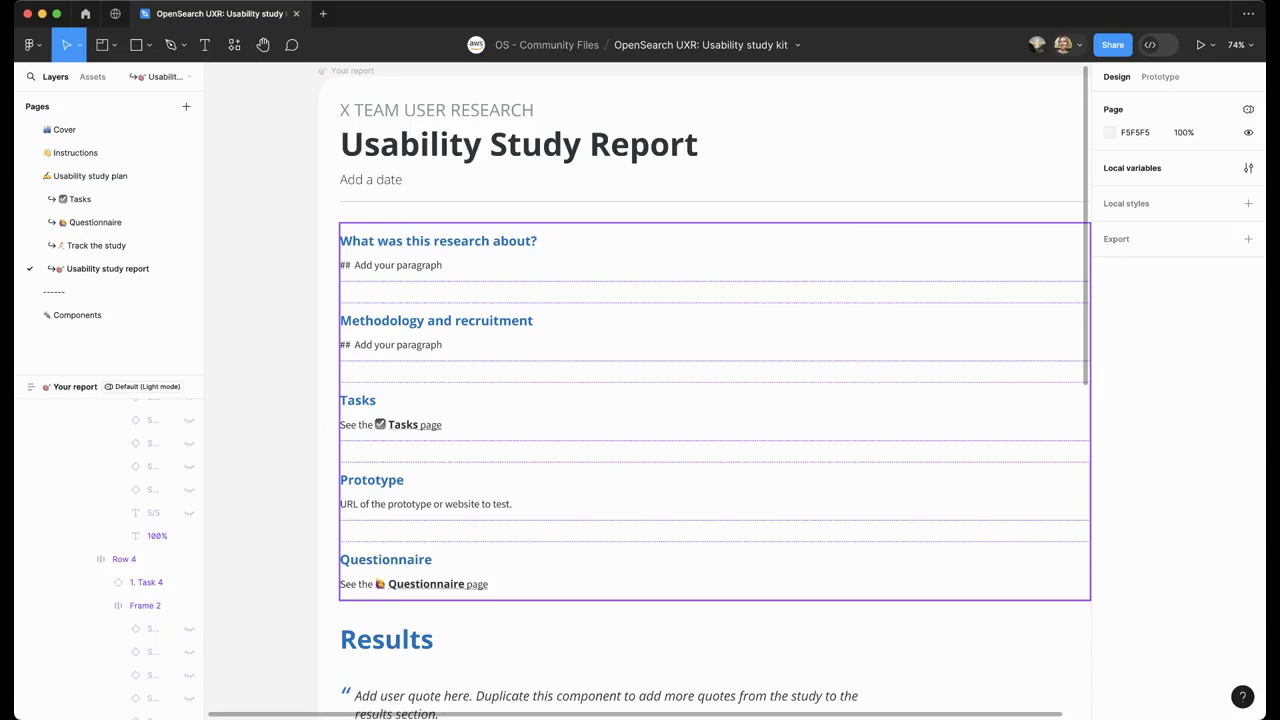
scroll(715, 410, "down", 3)
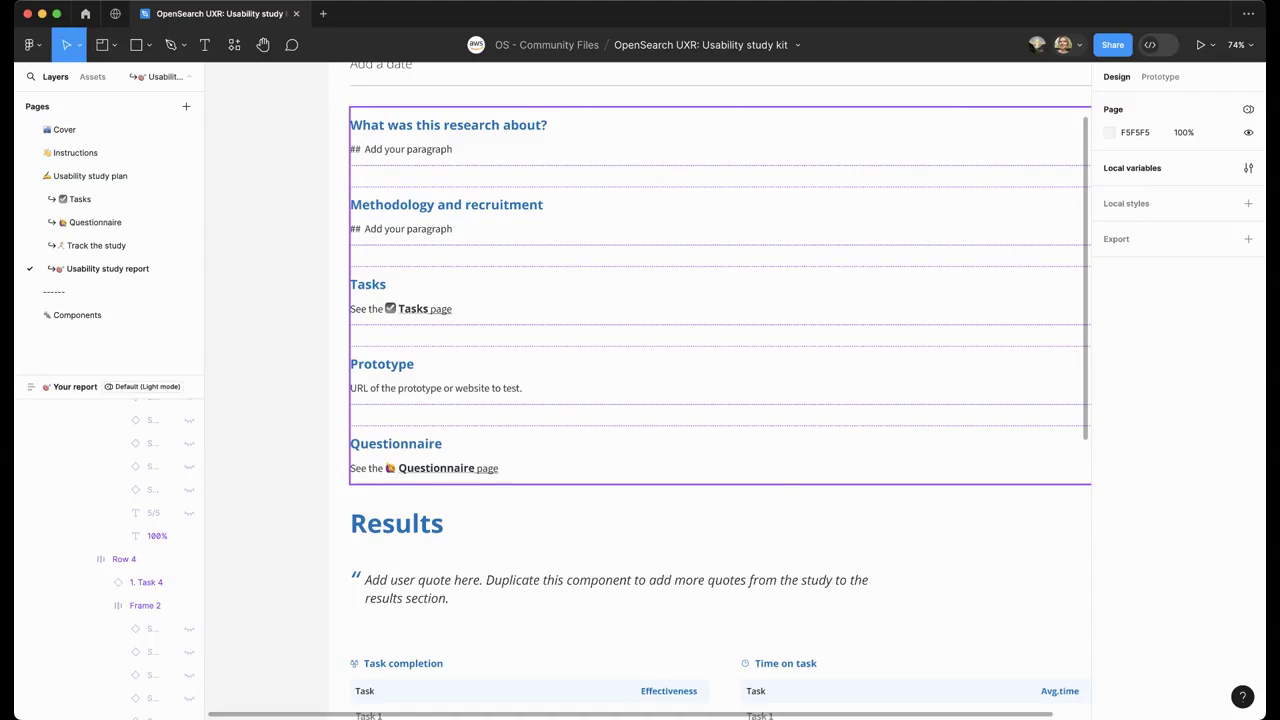
scroll(700, 390, "down", 2)
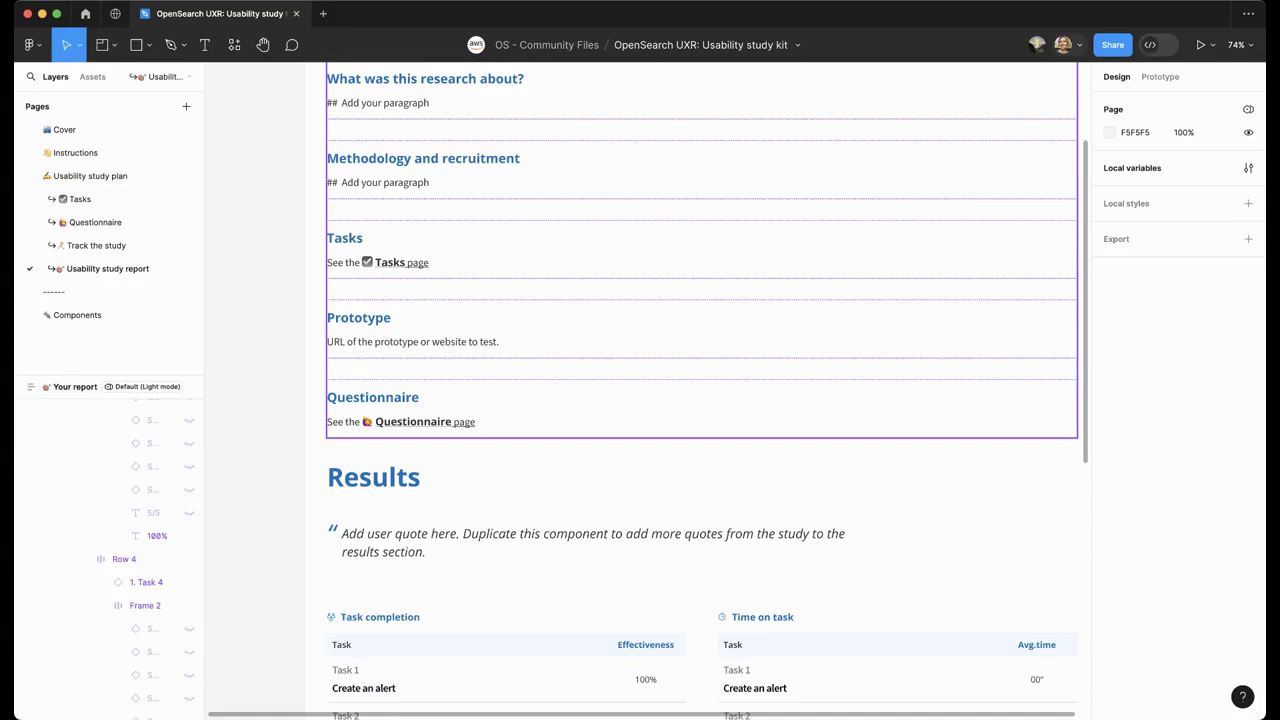
scroll(650, 390, "down", 3)
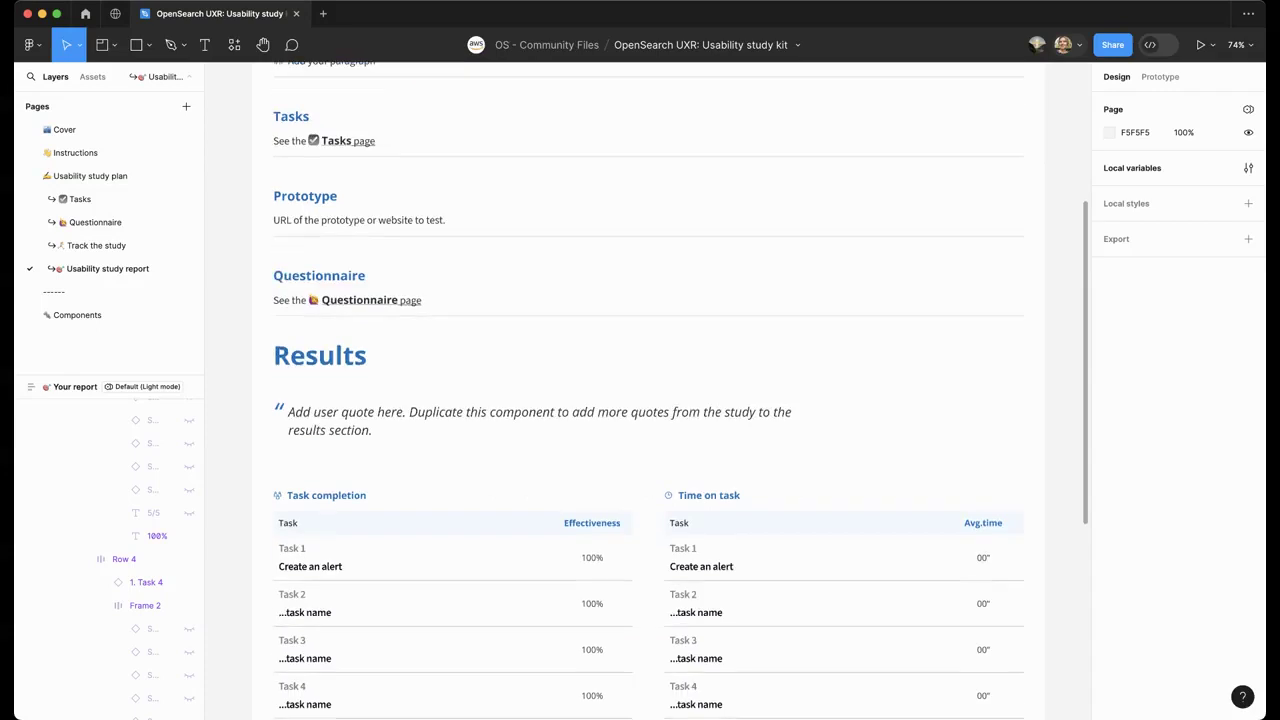
Zoom into the Results tables, showing Task 1 'Create an alert' at 100%, and the UX Metrics.
scroll(650, 390, "up", 1)
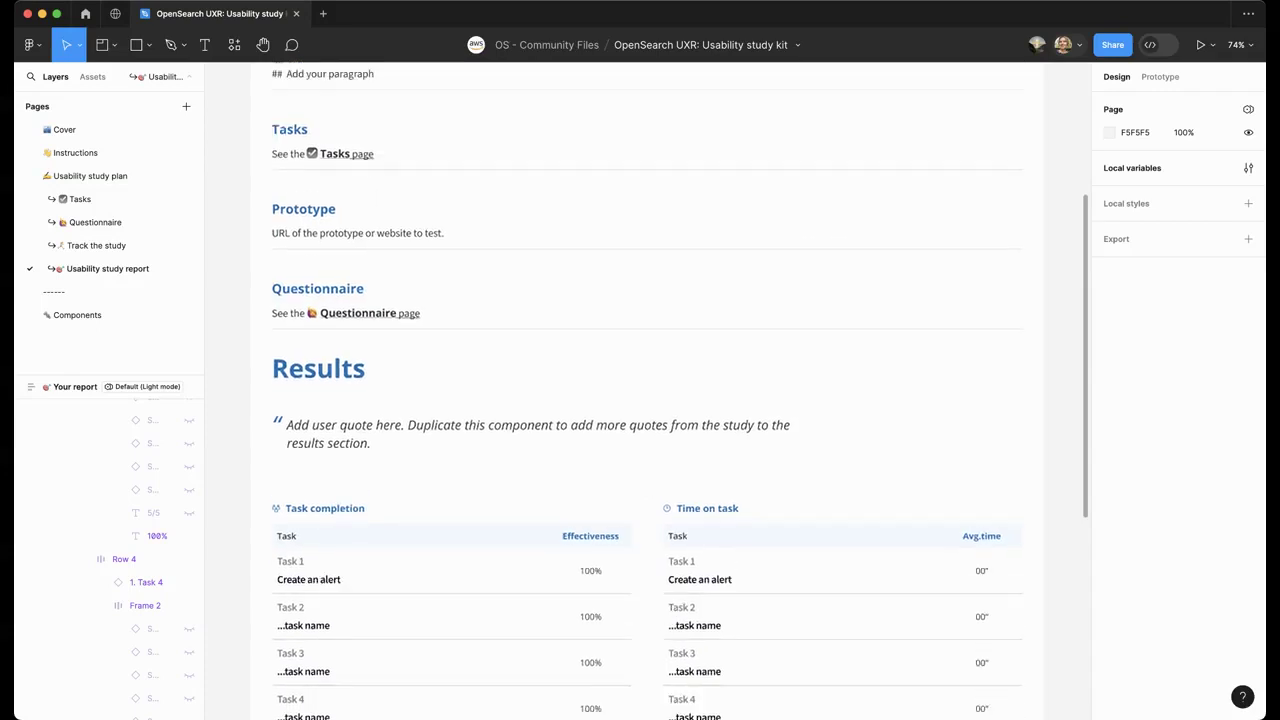
scroll(650, 390, "down", 4)
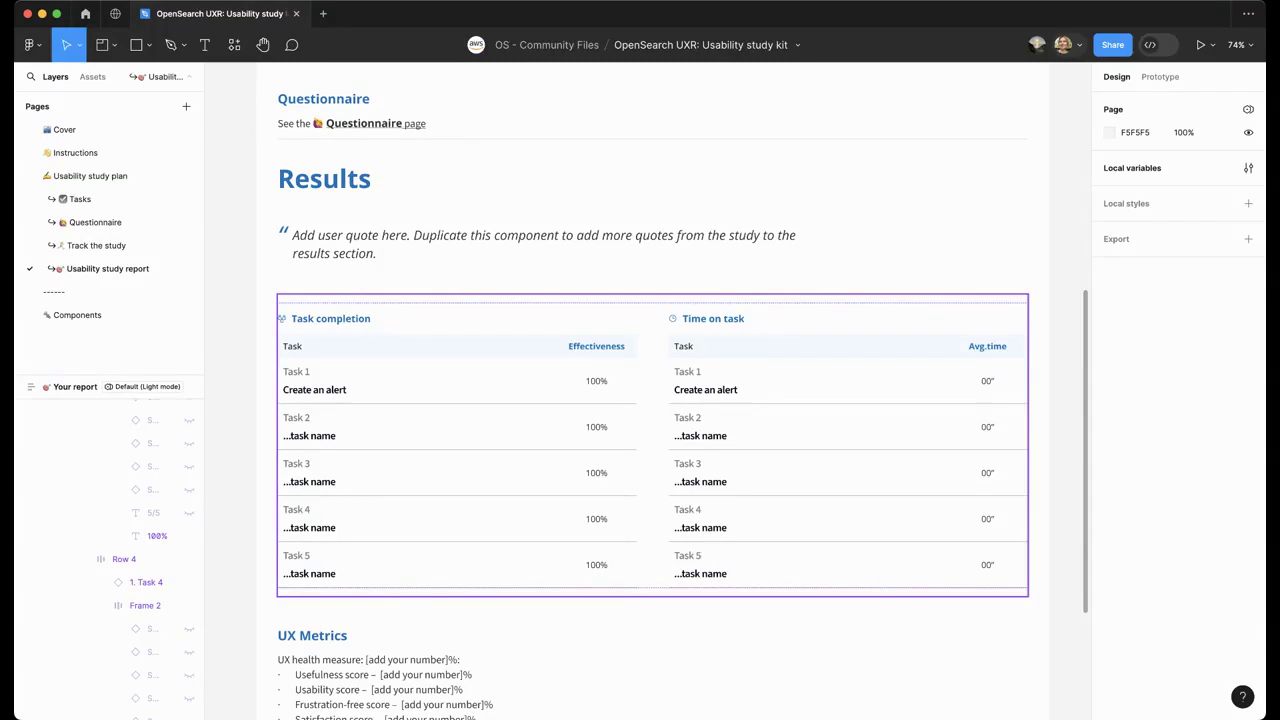
scroll(650, 390, "down", 2)
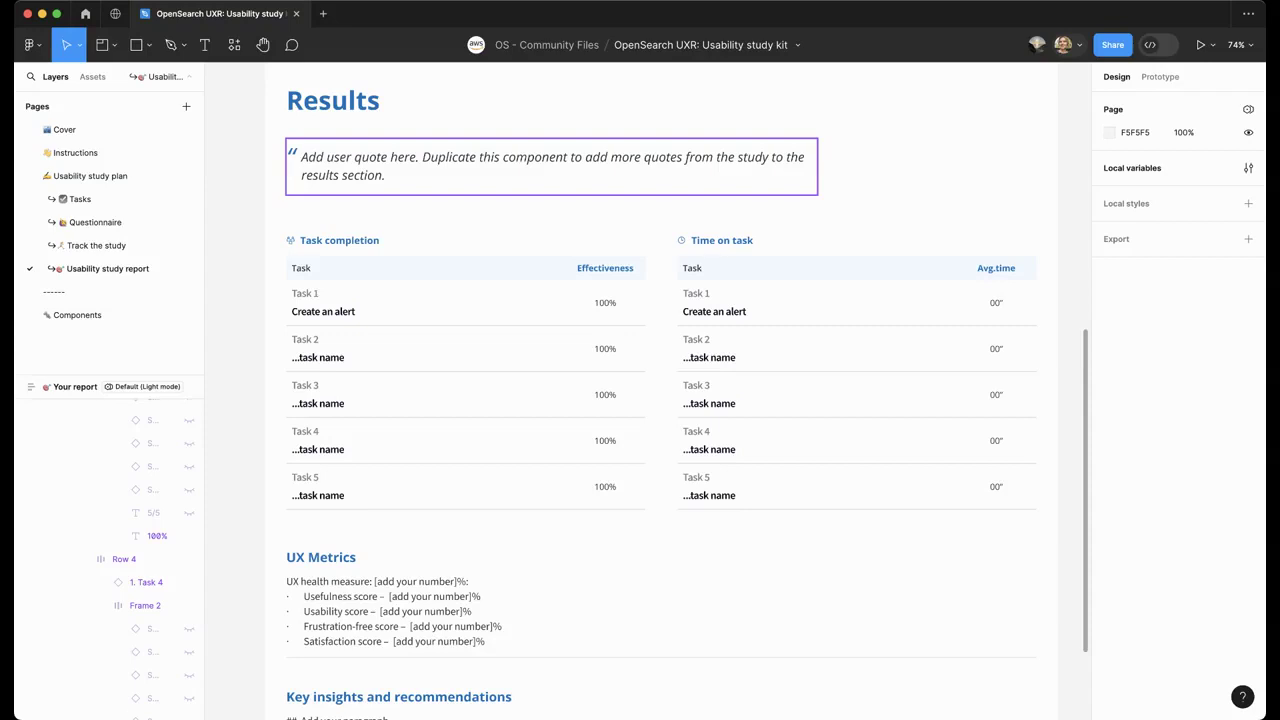
key("]")
scroll(660, 390, "down", 7)
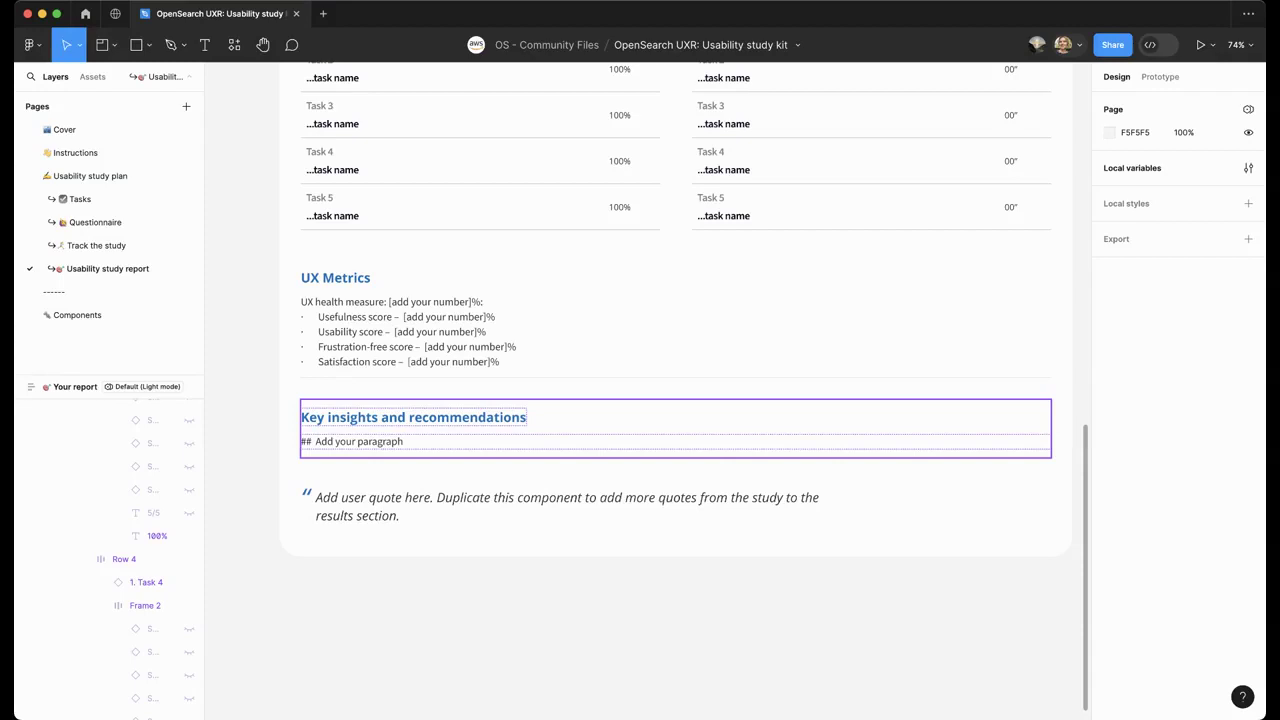
scroll(504, 444, "down", 5)
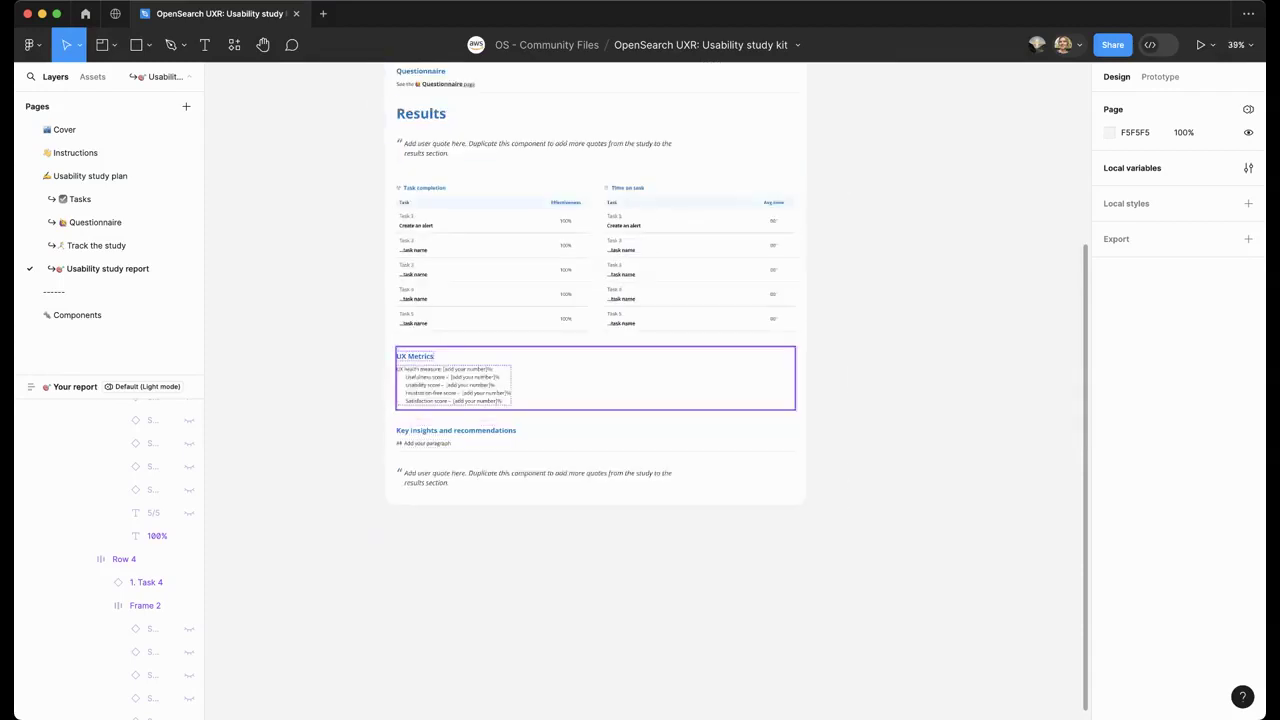
scroll(620, 390, "up", 6)
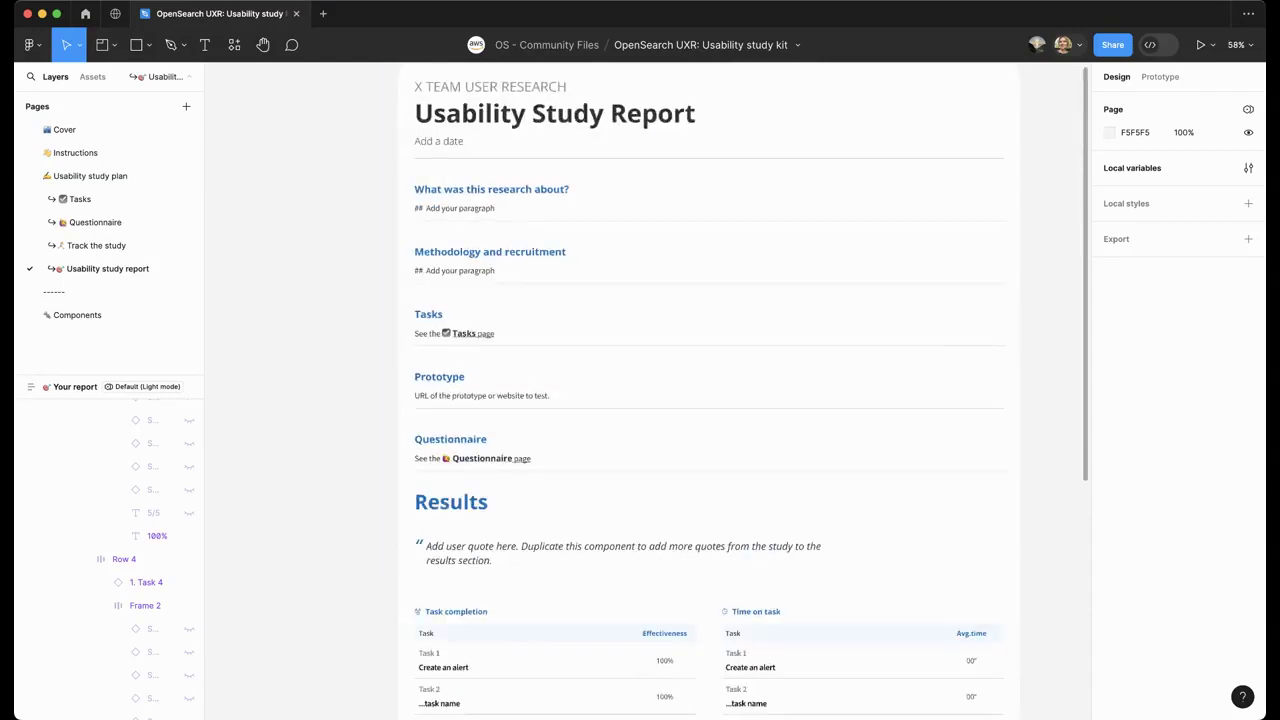
Visit the Components page and deselect the Success component.
left_click(78, 315)
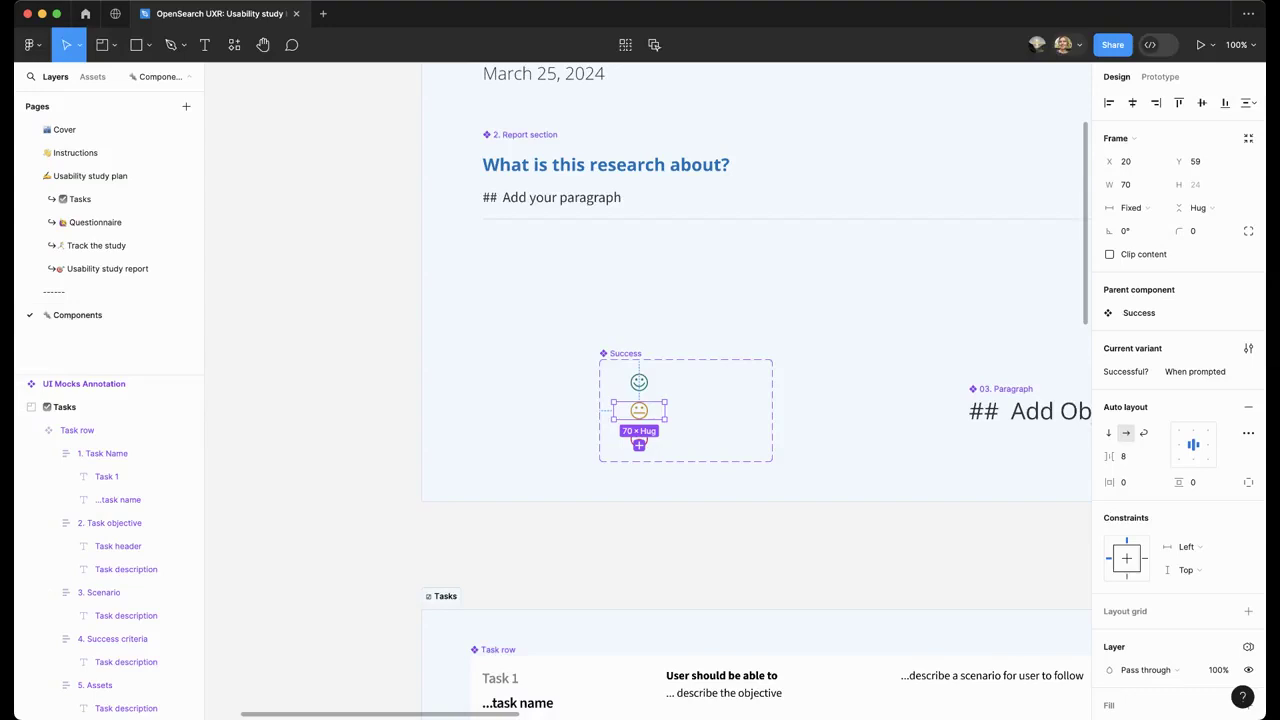
scroll(423, 203, "down", 8)
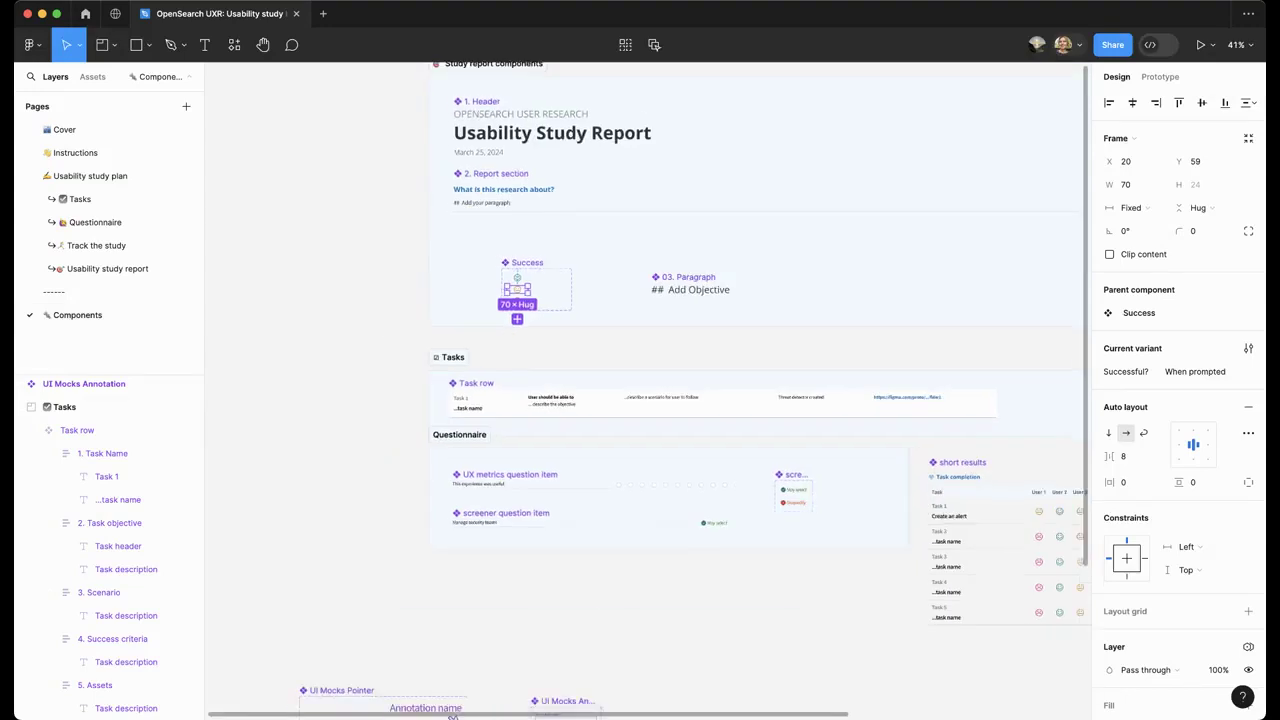
key("Escape")
scroll(650, 390, "down", 3)
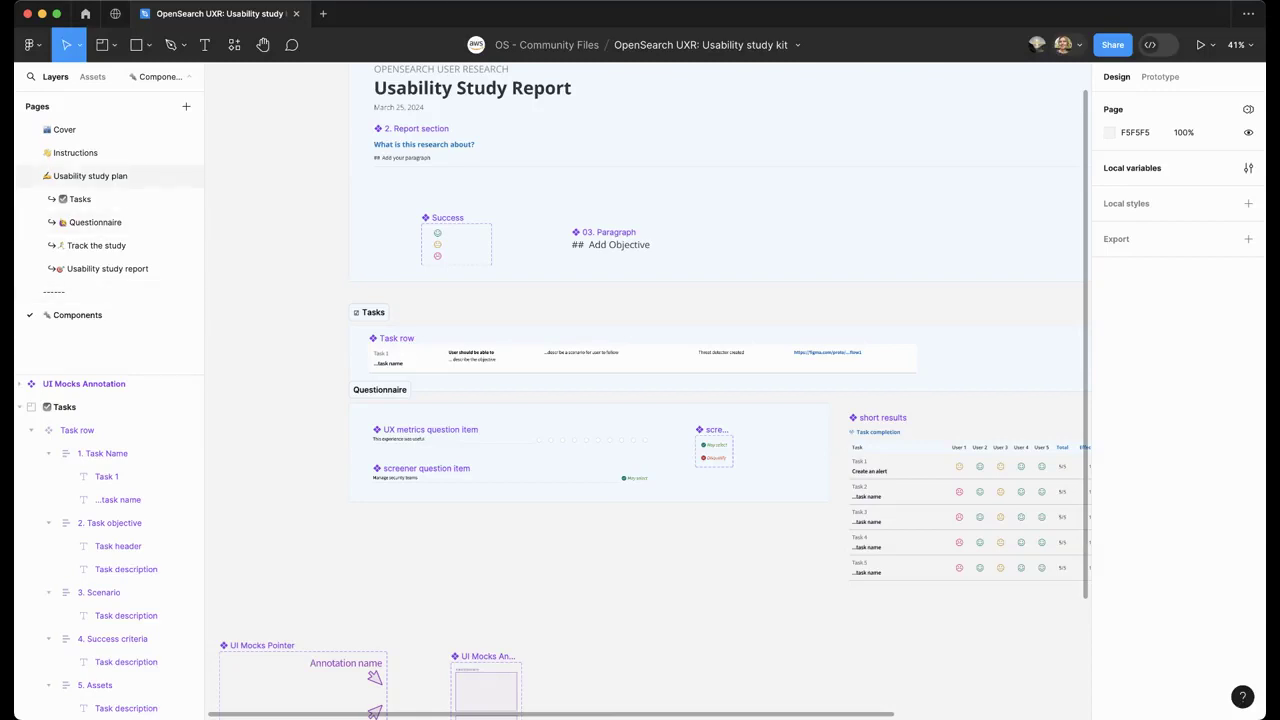
Return to the Instructions page, zoomed out to the full Using the toolkit frame.
left_click(75, 152)
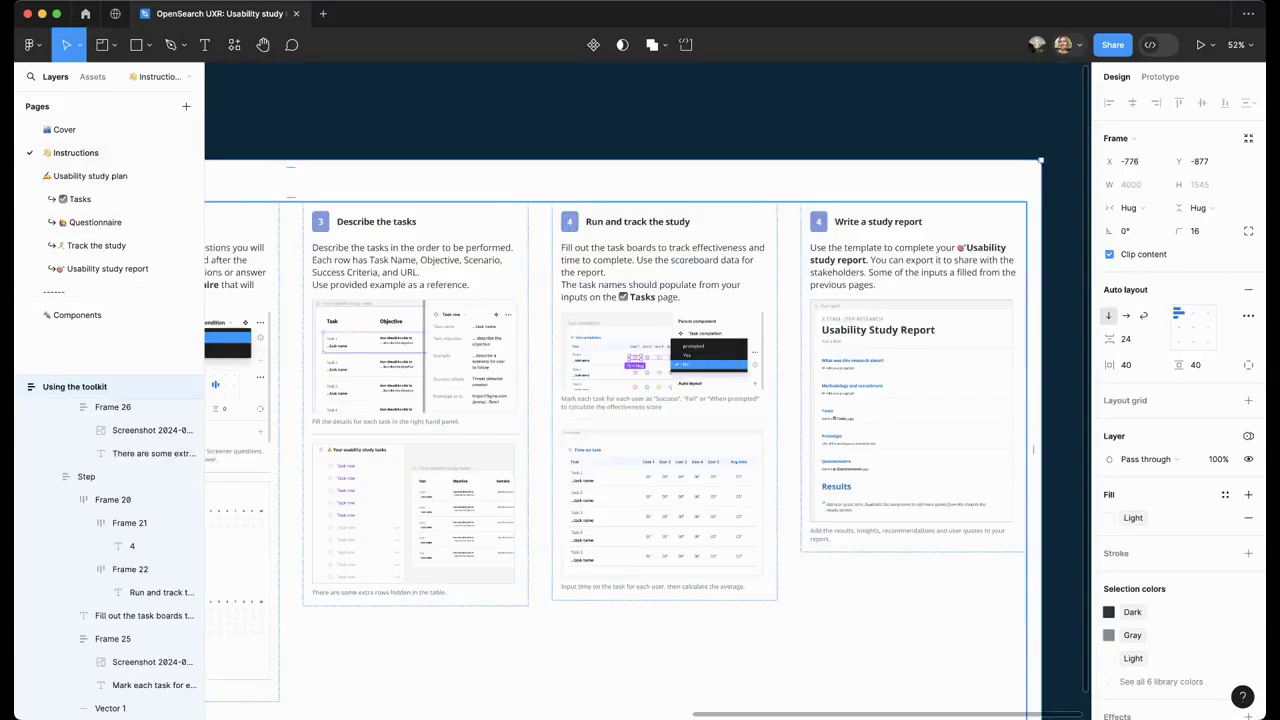
key("shift+2")
scroll(648, 390, "left", 3)
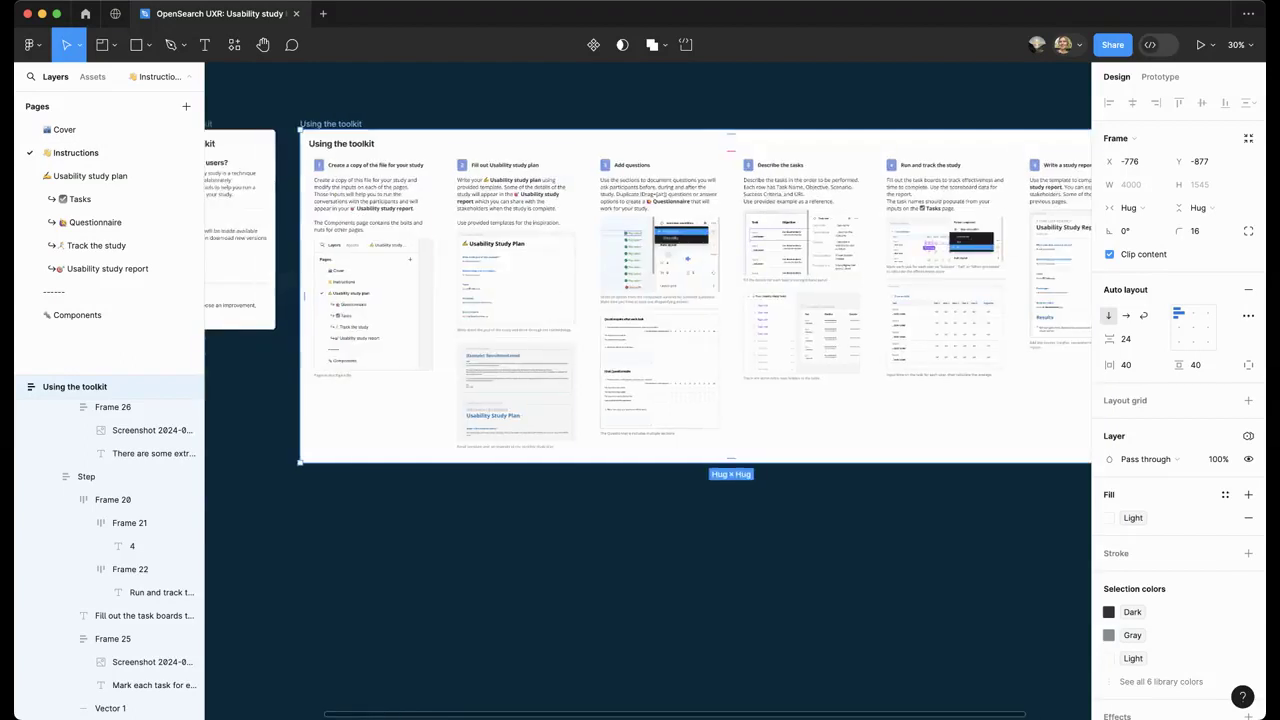